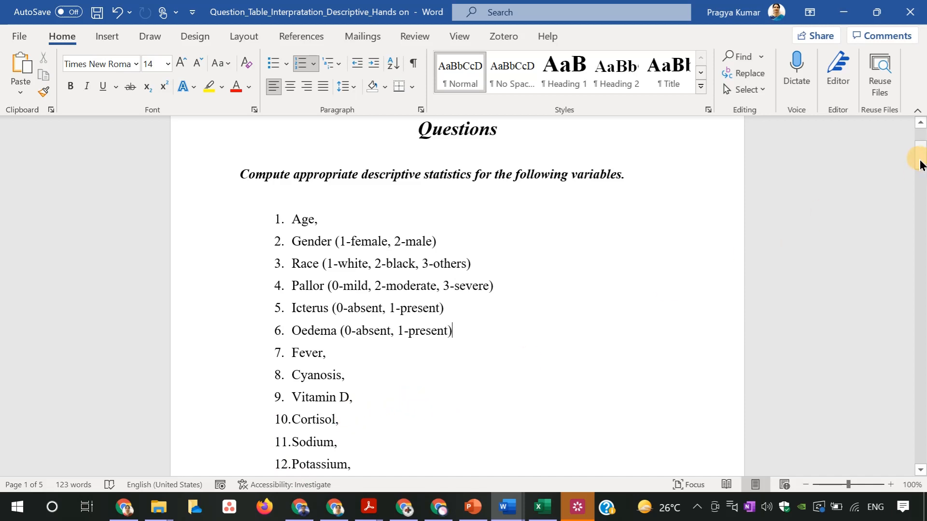
Find and launch the jamovi 2 application from the Windows desktop
drag(920, 161, 919, 167)
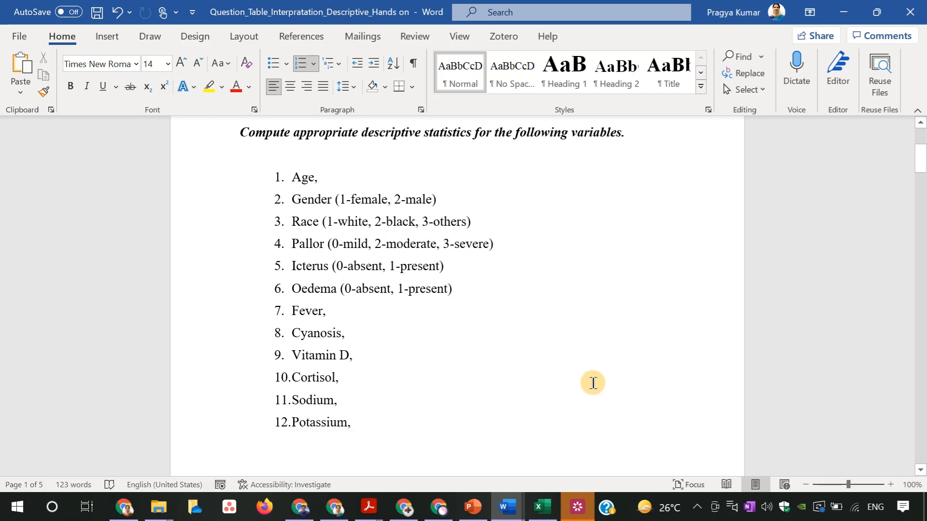
click(11, 517)
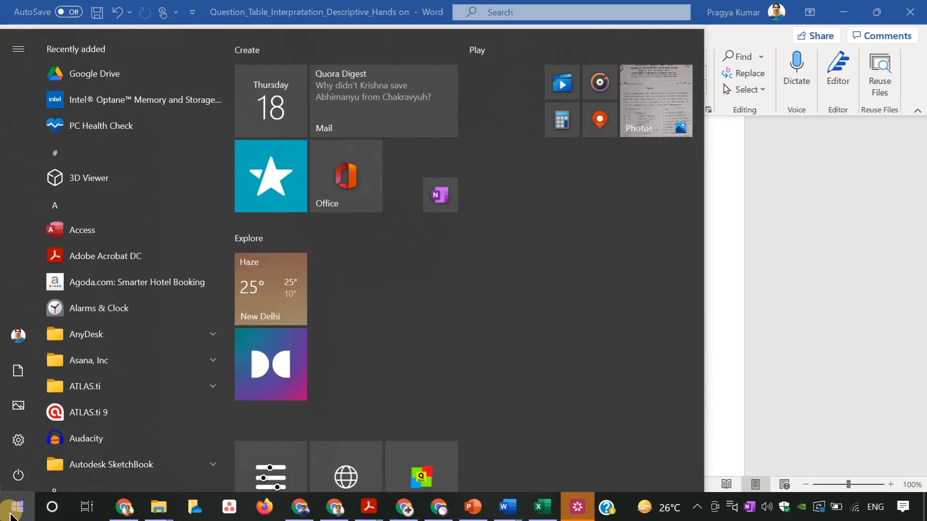
text(jamo)
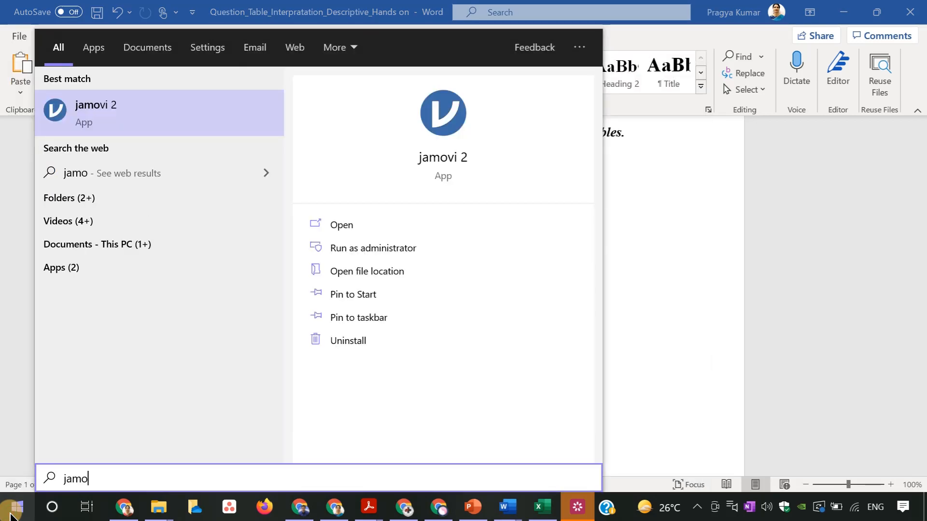
click(436, 127)
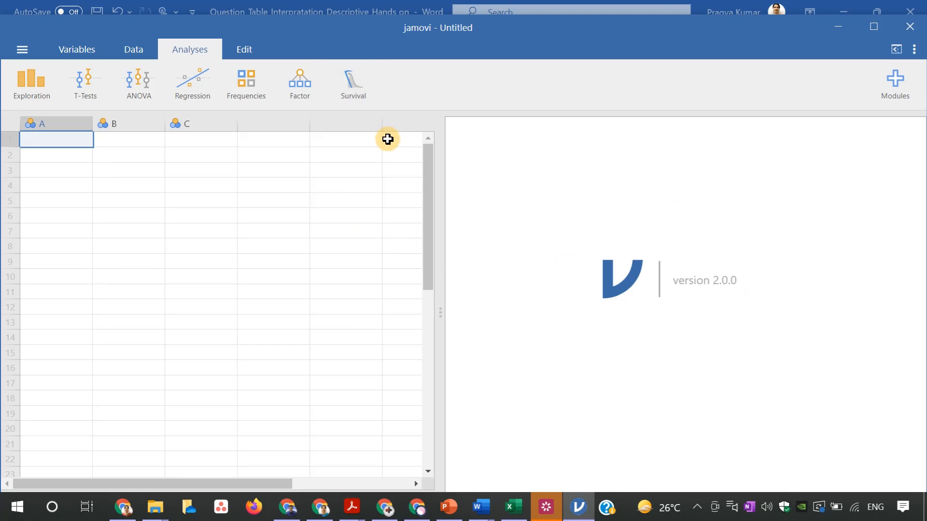
Open the Descriptive_Hands on data file from the Week 1 folder inside ML_web_Jamovi
click(21, 49)
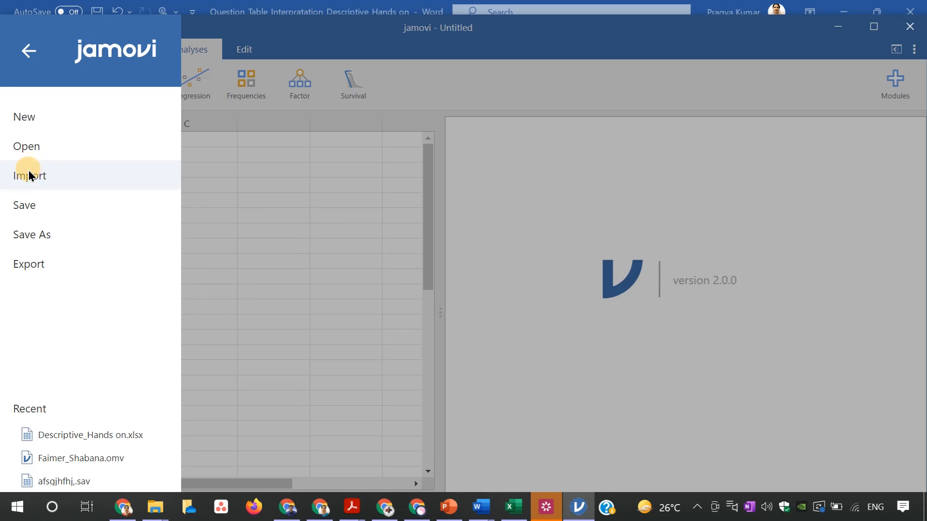
click(68, 143)
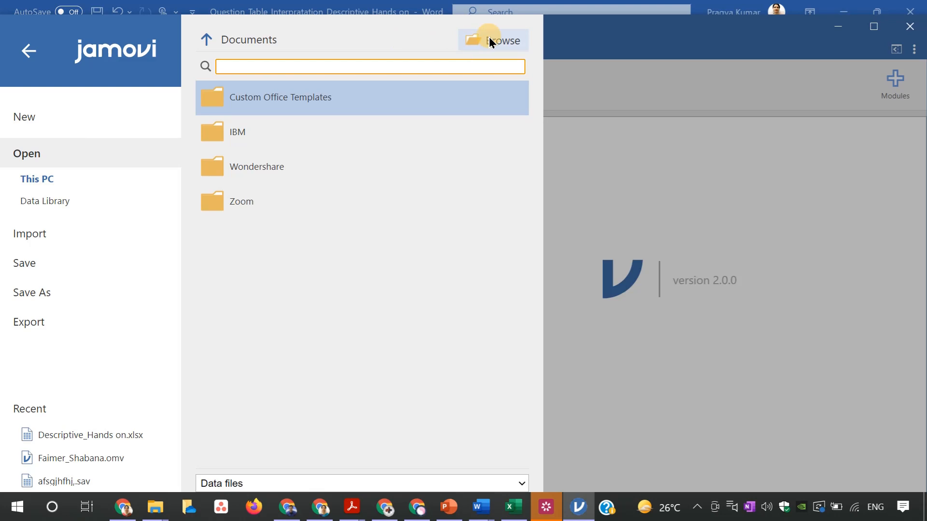
click(490, 41)
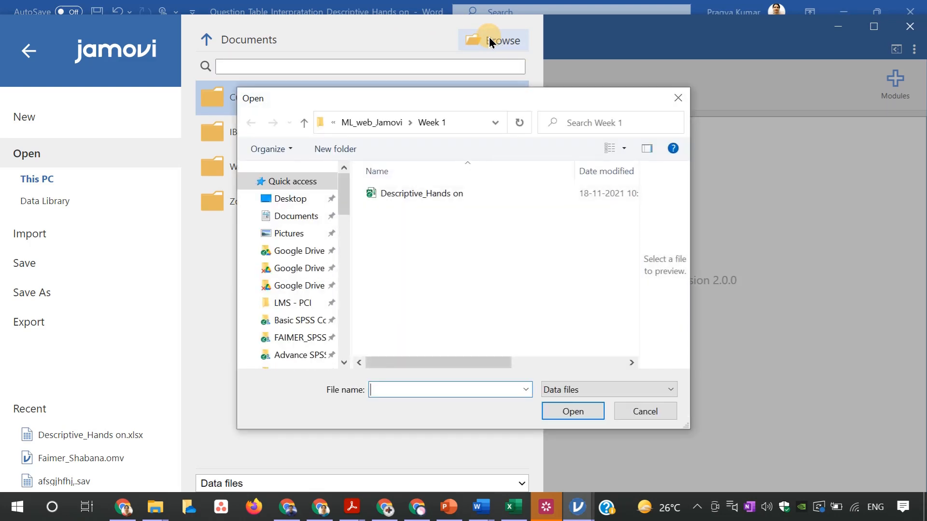
click(424, 195)
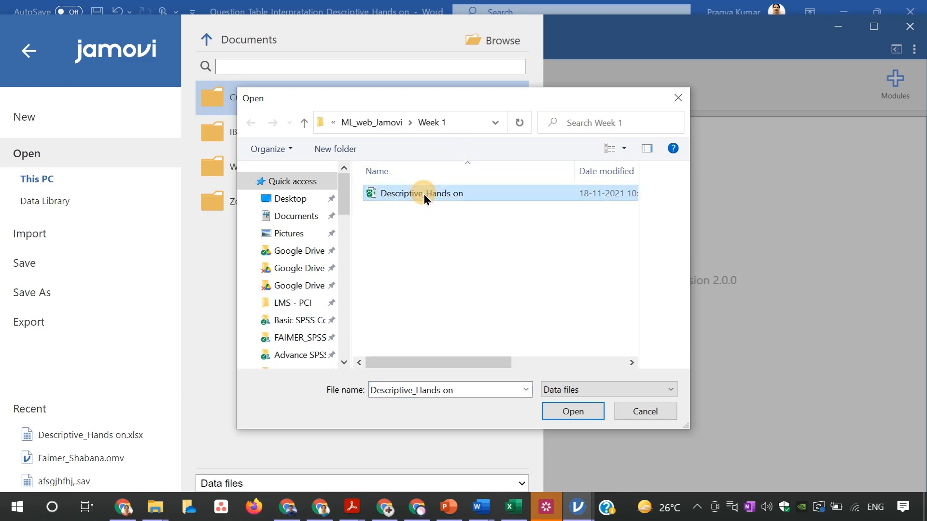
click(573, 414)
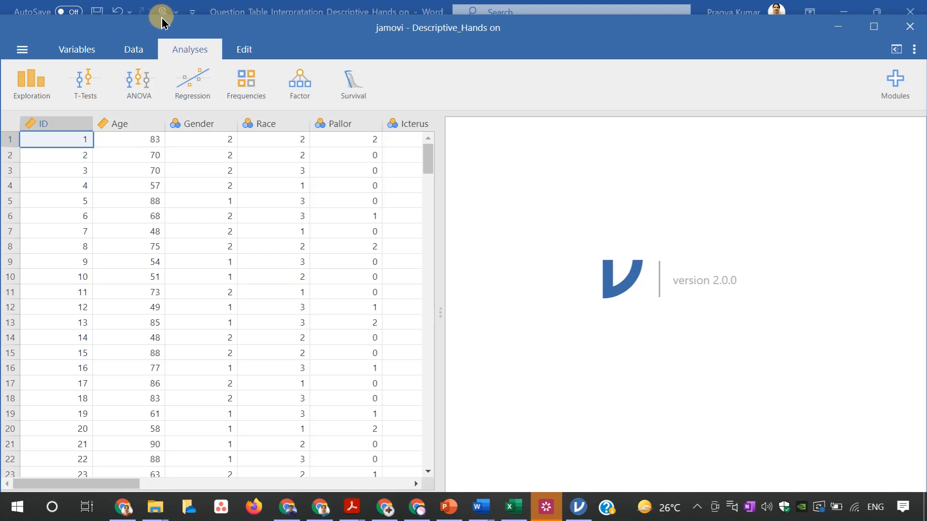
Label the levels of the Gender variable in its variable settings: 1 as Female and 2 as Male
click(87, 56)
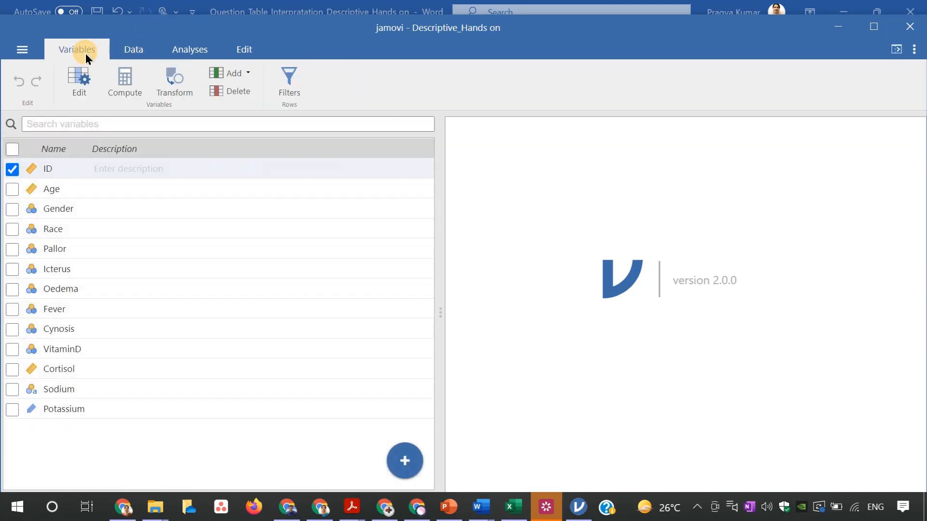
click(80, 81)
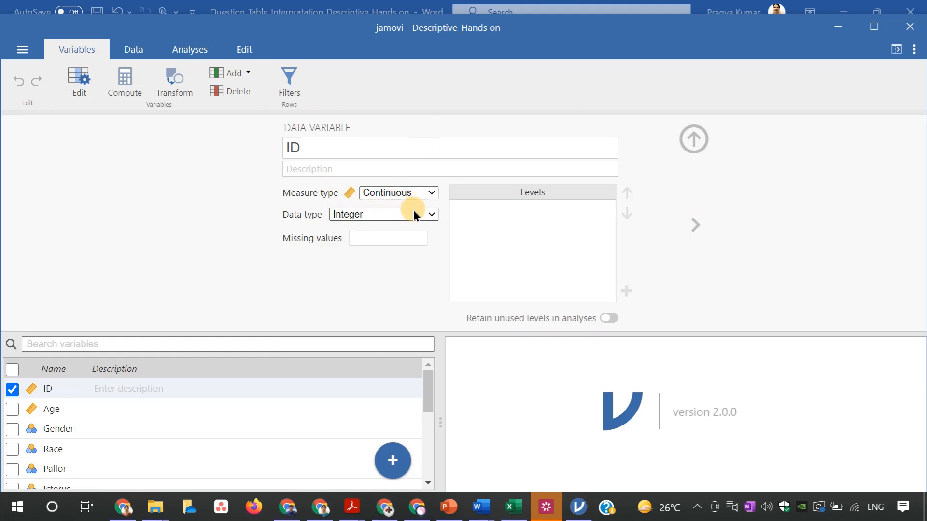
click(694, 223)
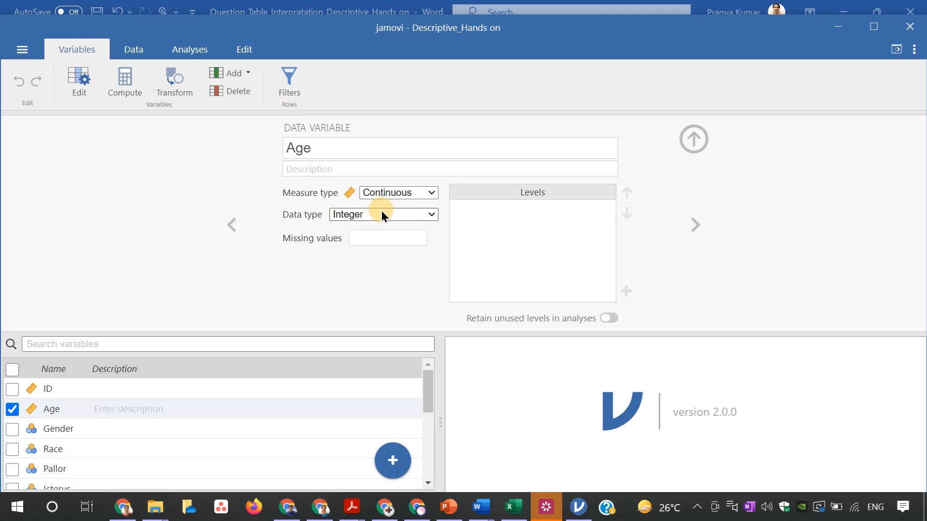
click(694, 224)
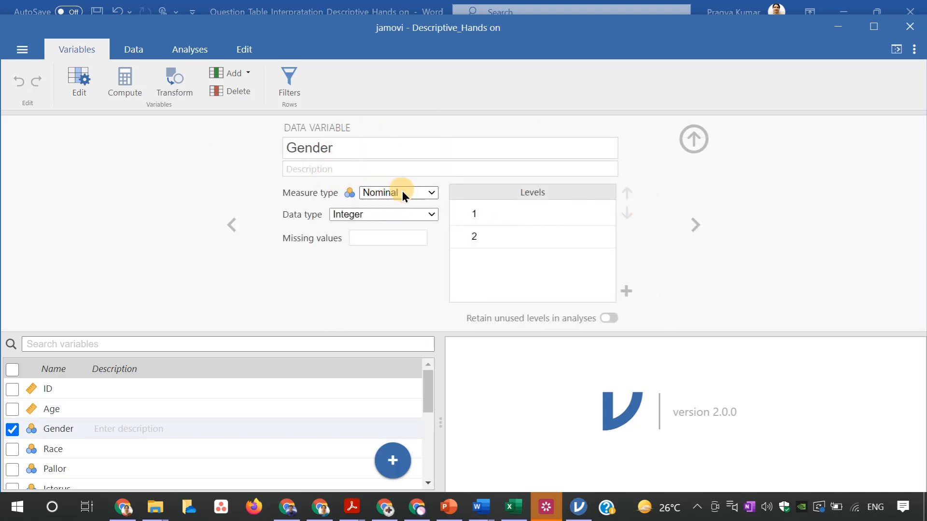
click(479, 214)
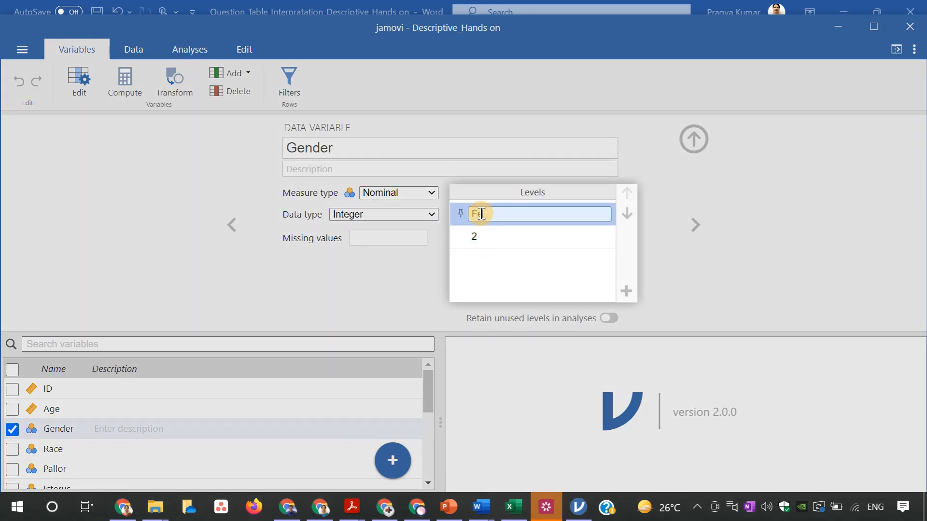
text(Female)
key(Return)
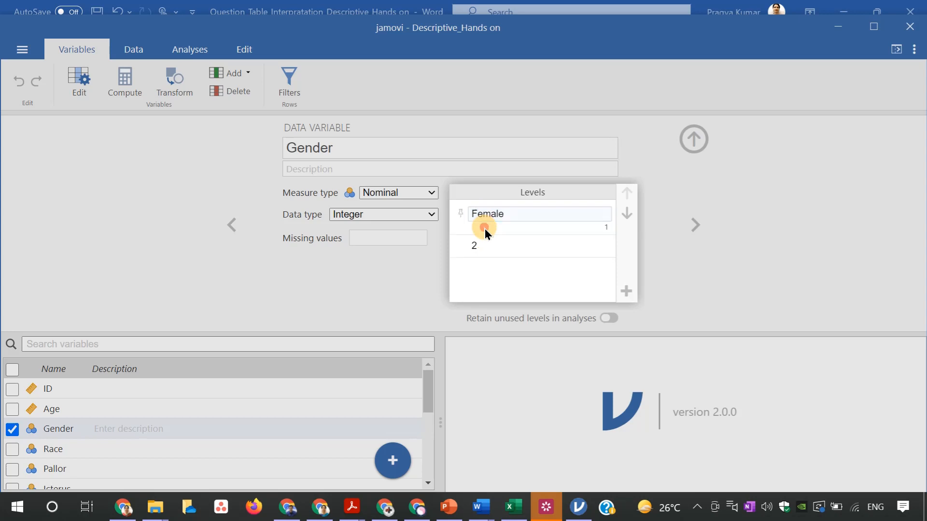
click(478, 242)
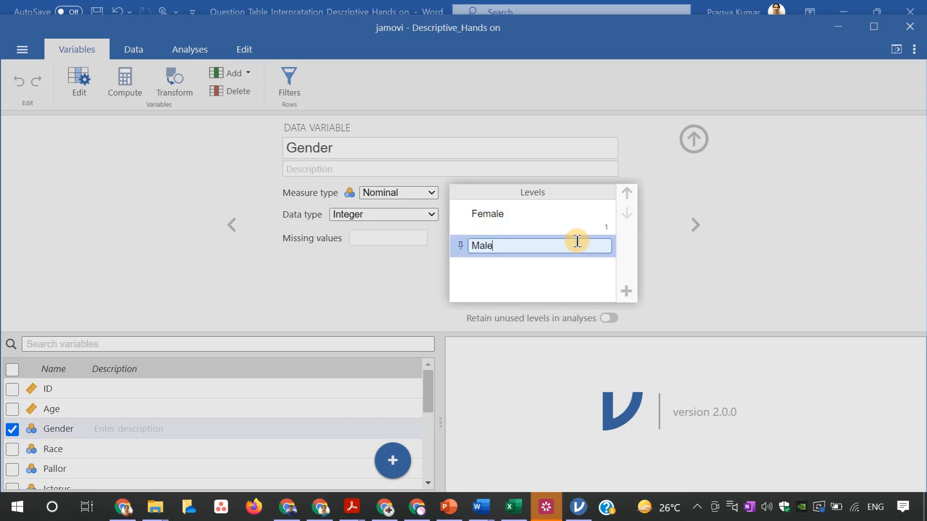
click(586, 286)
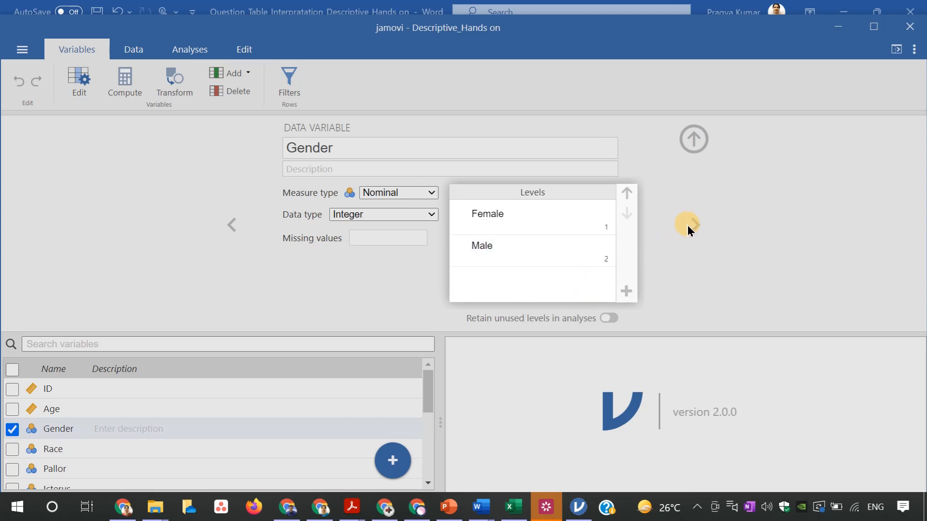
Label the levels of the Race variable: 1 as White, 2 as Black and 3 as others
click(692, 224)
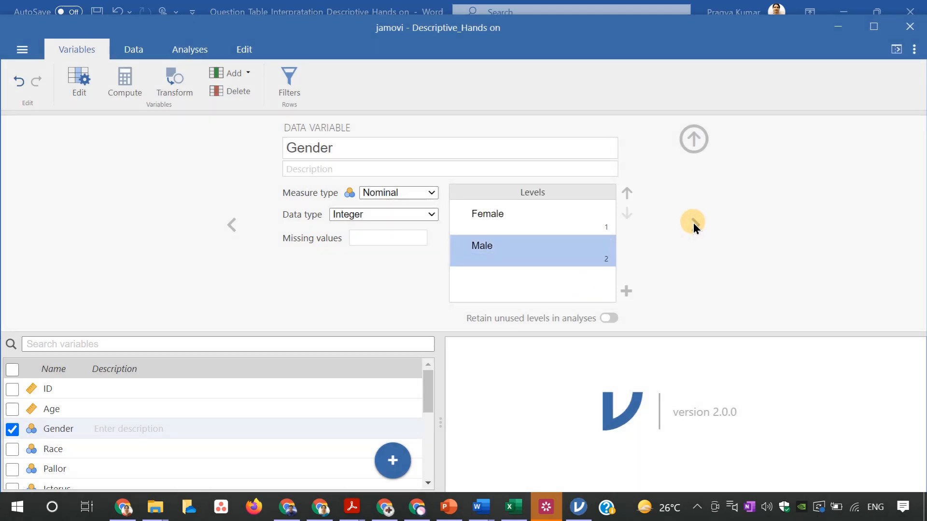
click(694, 222)
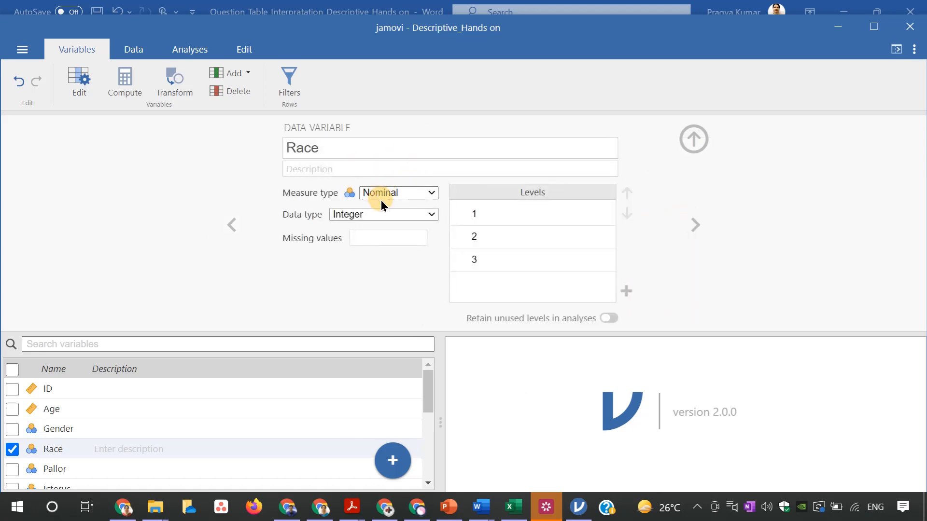
click(488, 212)
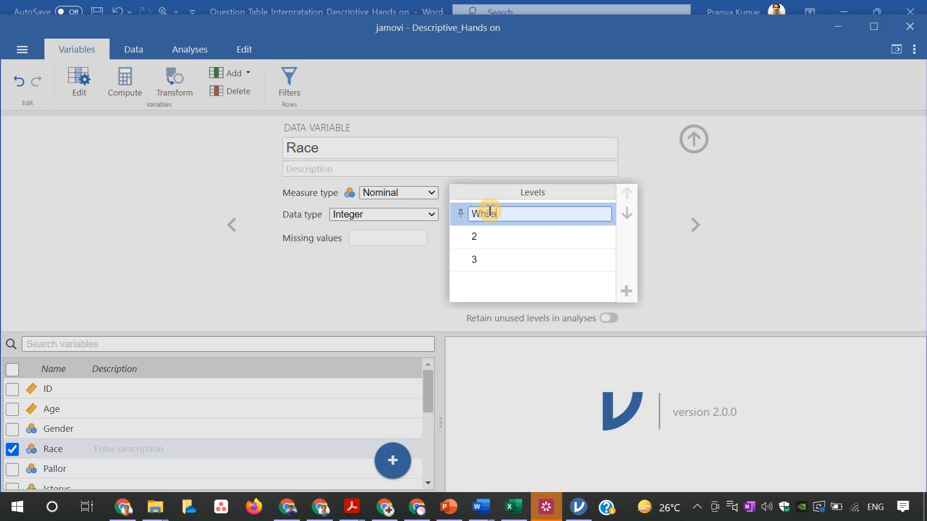
text(White)
click(490, 236)
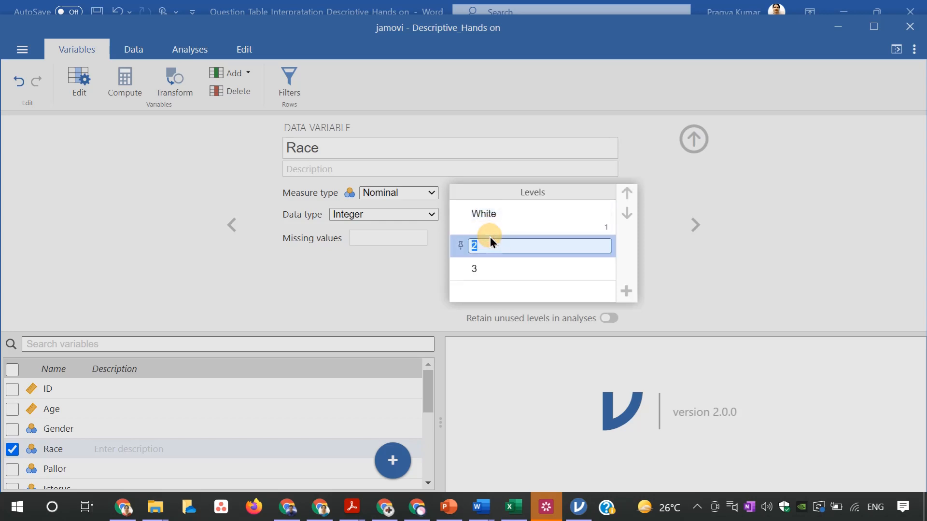
text(Balck)
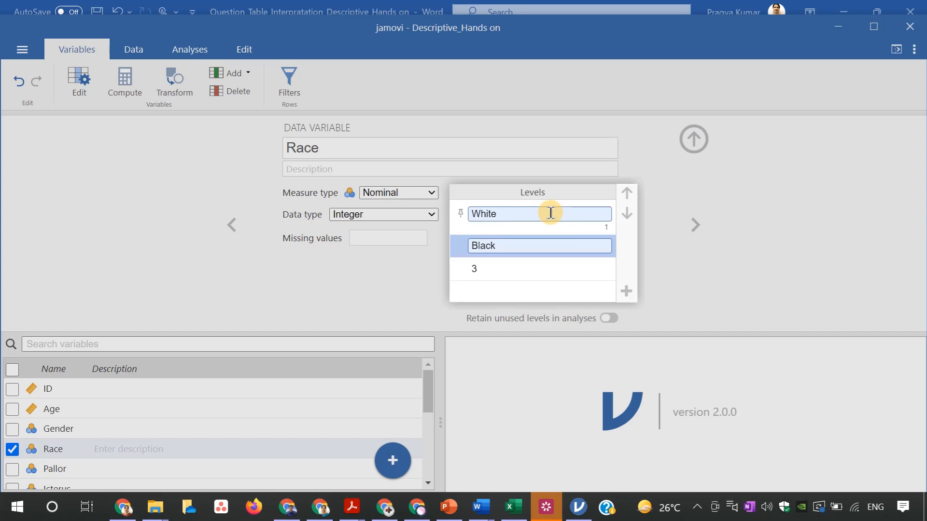
click(502, 269)
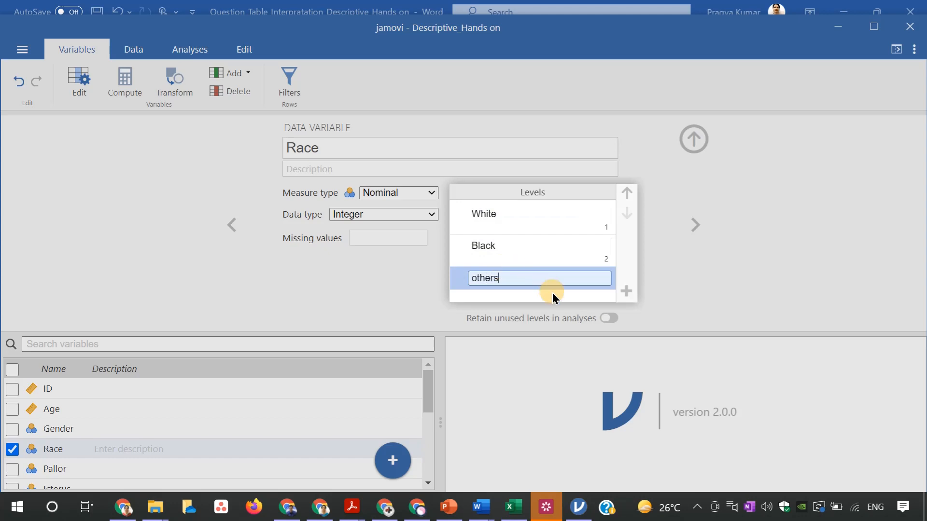
click(394, 307)
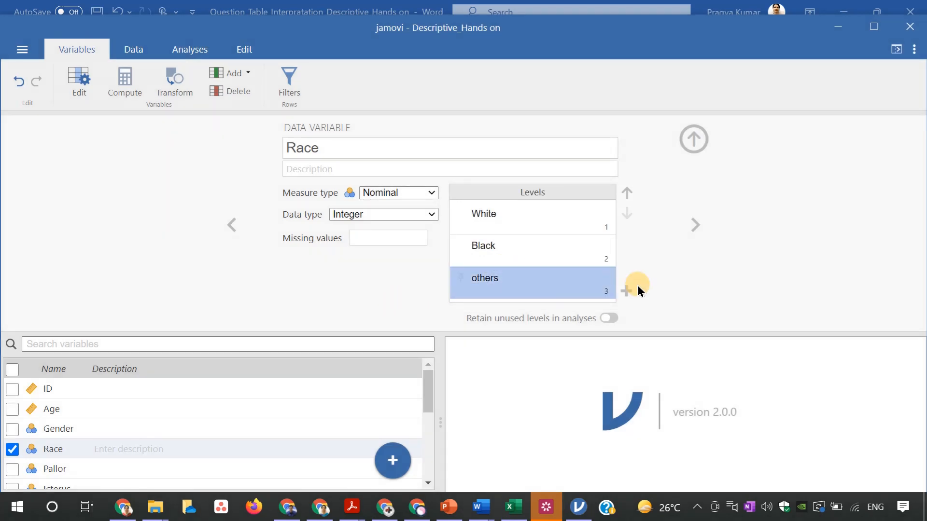
Label the levels of the Pallor variable: 0 as Mild, 1 as Moderate and 2 as Severe
click(695, 223)
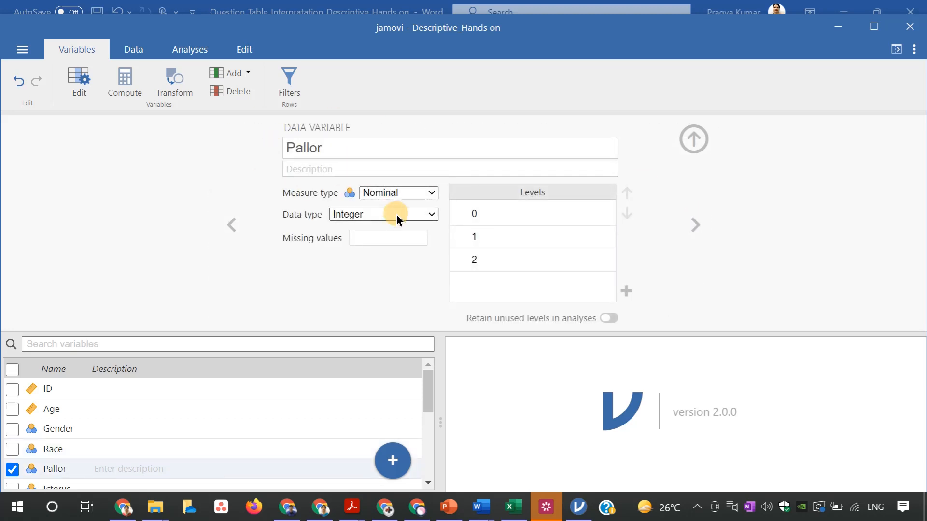
click(475, 240)
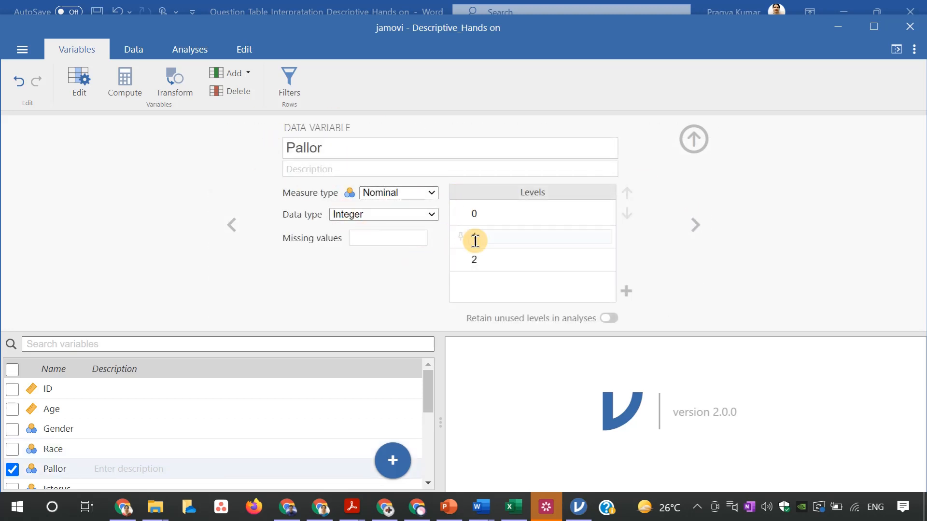
click(489, 219)
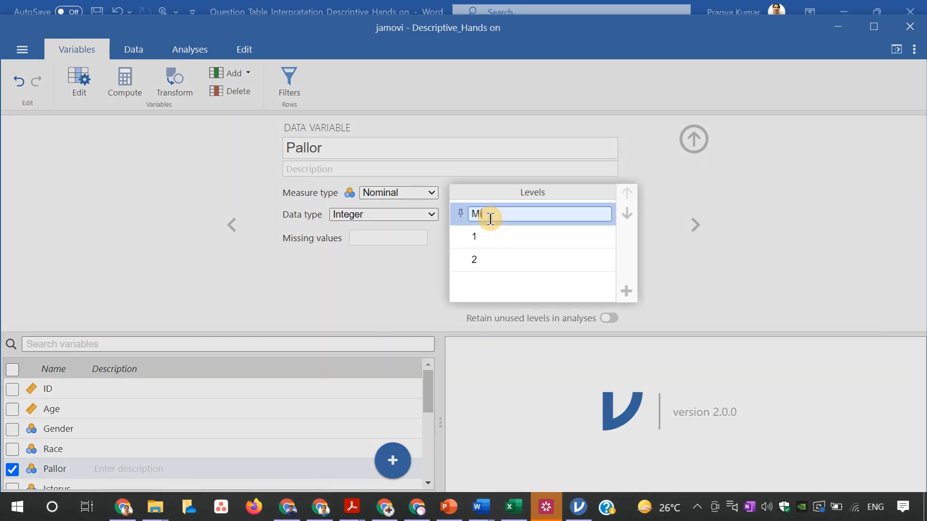
click(491, 234)
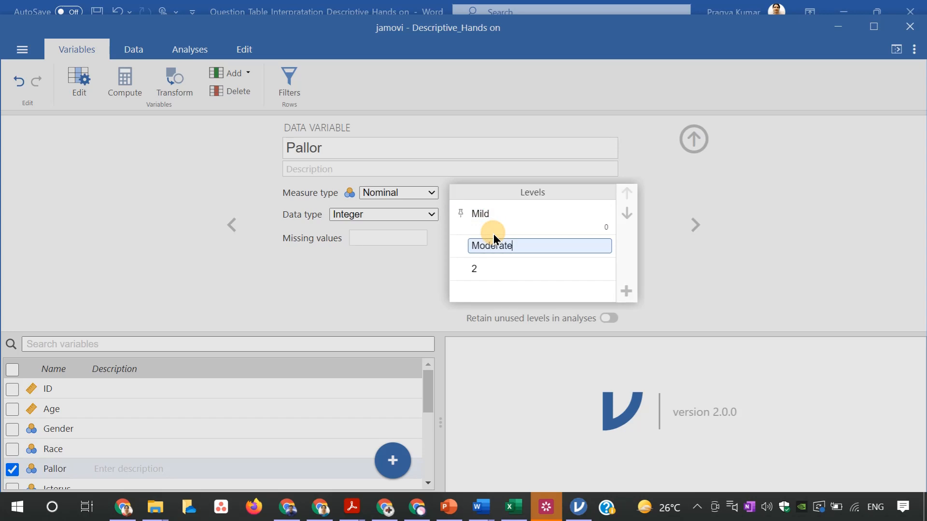
click(492, 268)
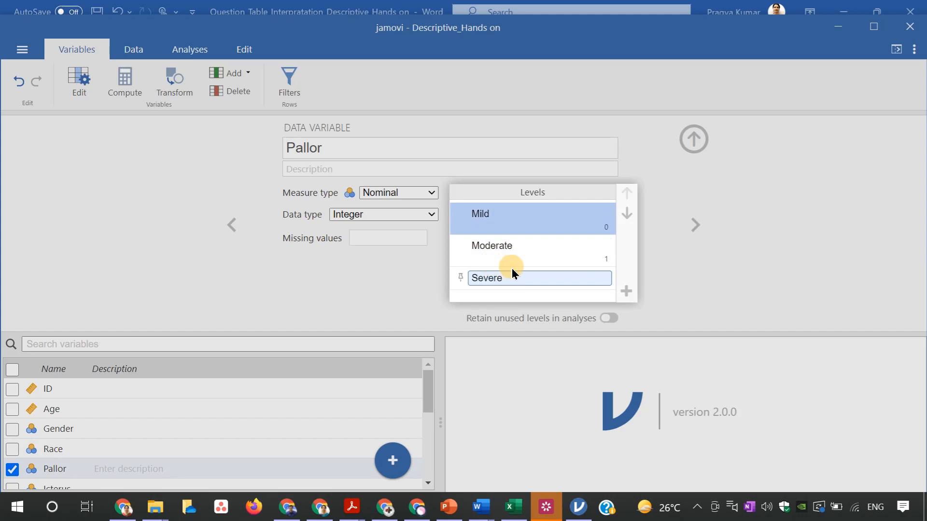
click(676, 298)
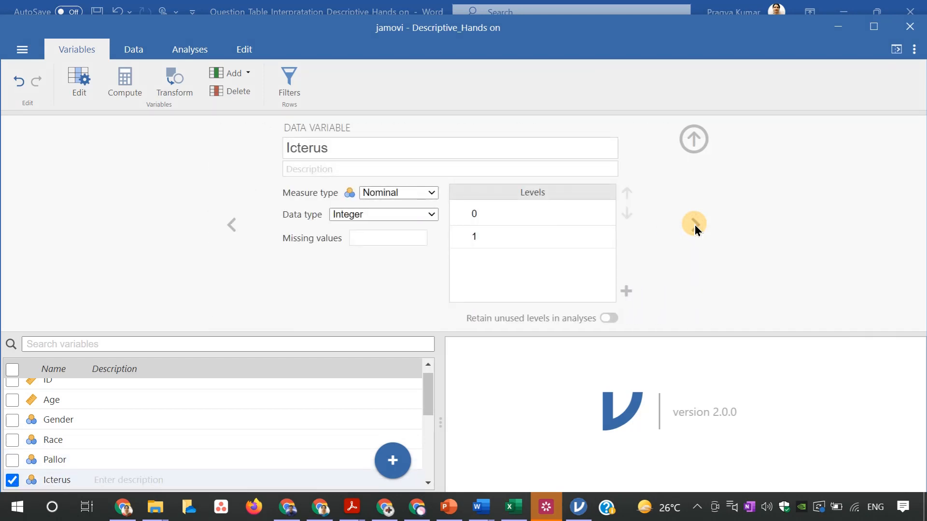
Label the levels of the Icterus variable: 0 as Absent and 1 as present
click(509, 219)
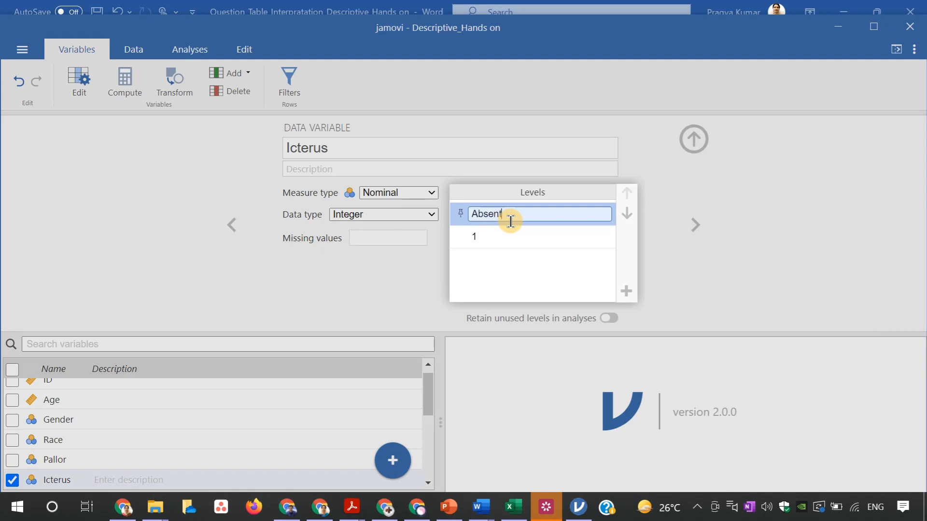
key(Return)
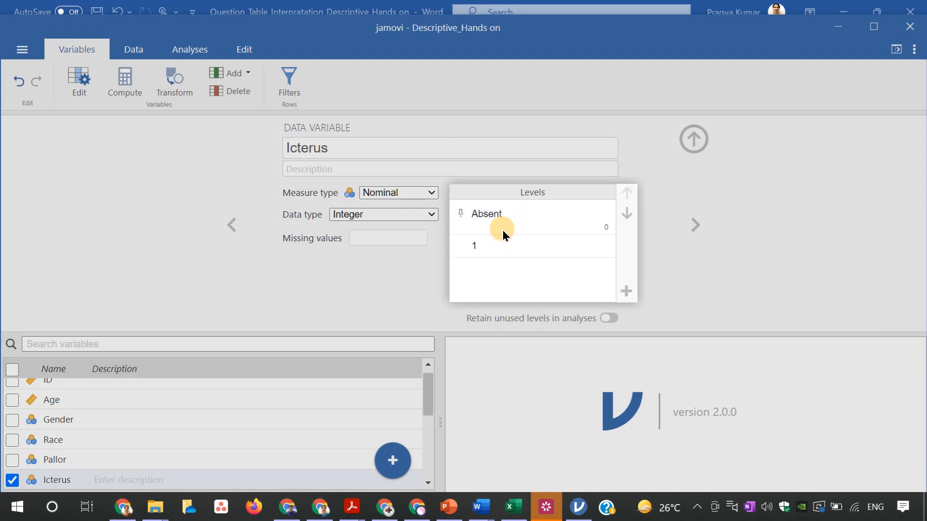
click(481, 245)
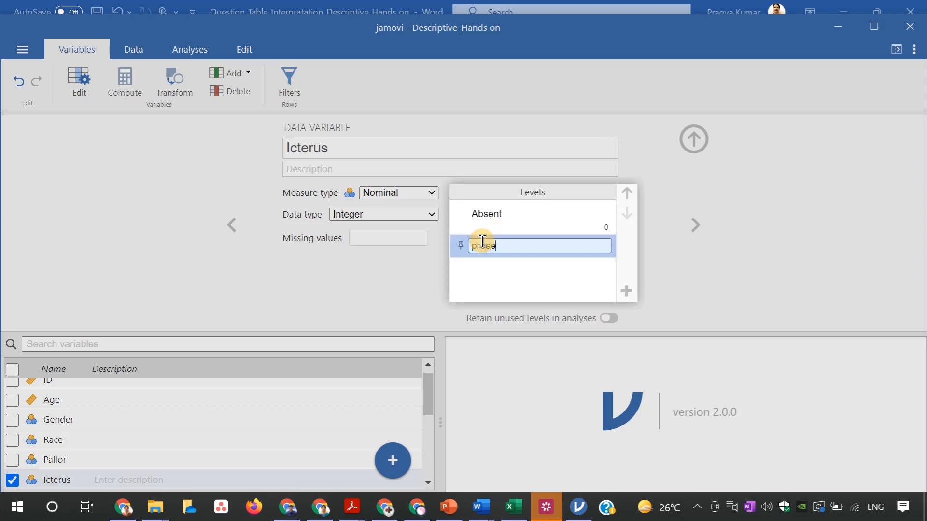
click(720, 293)
Label the levels of the Oedema variable: 0 as Absent and 1 as Present
click(691, 225)
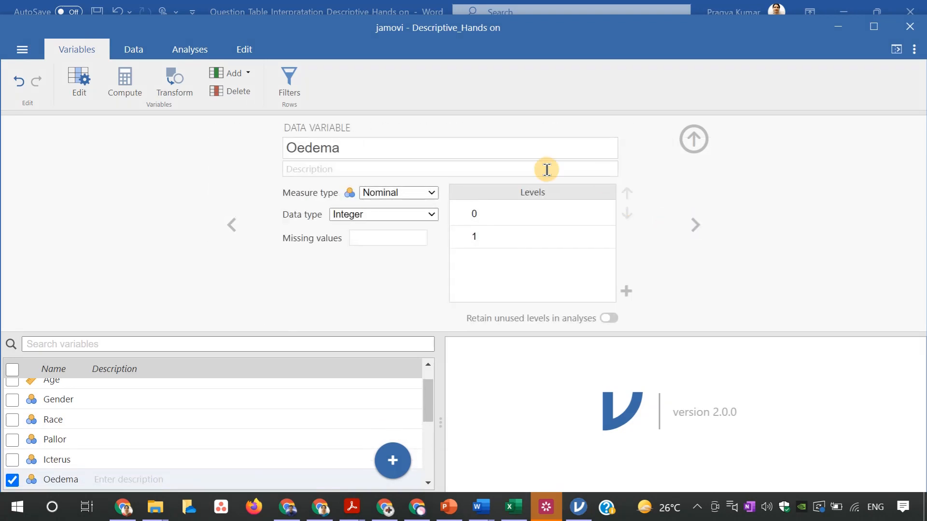
click(494, 215)
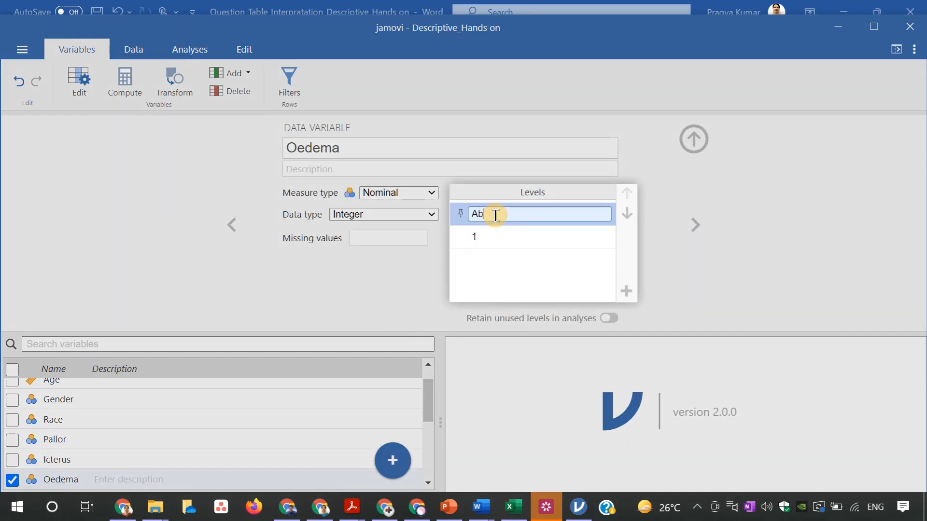
click(493, 236)
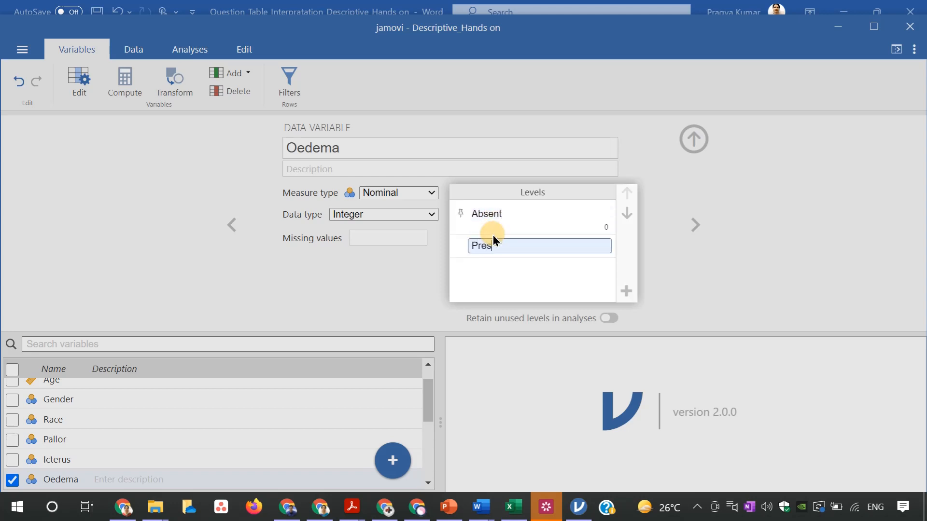
key(Return)
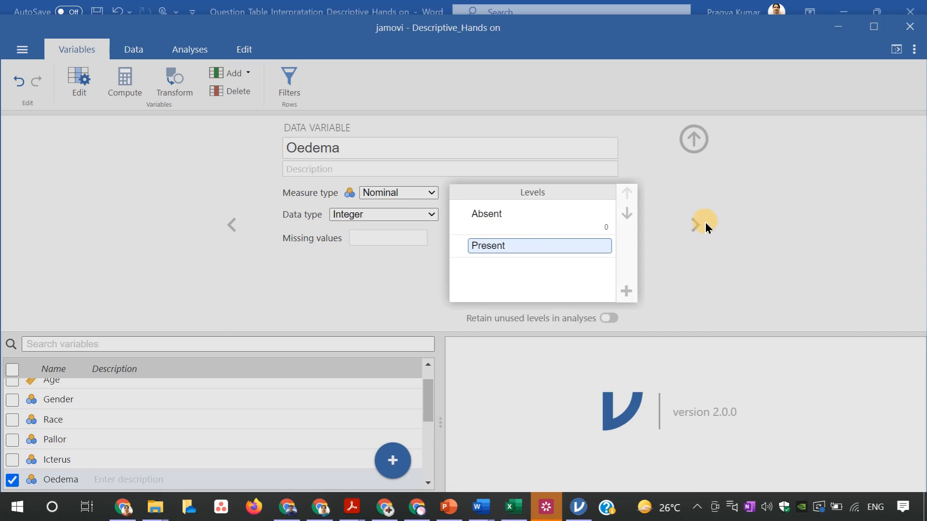
click(691, 226)
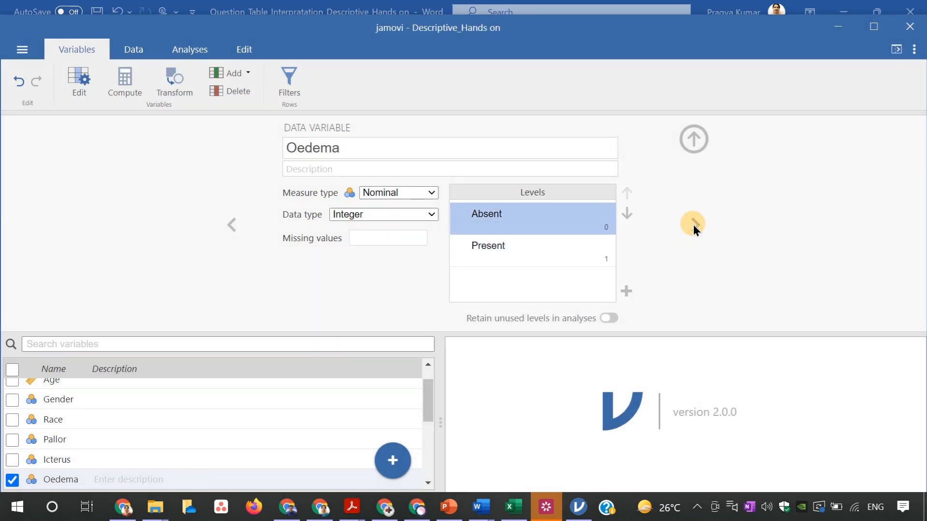
Label the levels of the Fever variable: 0 as Absent and 1 as Present
click(693, 227)
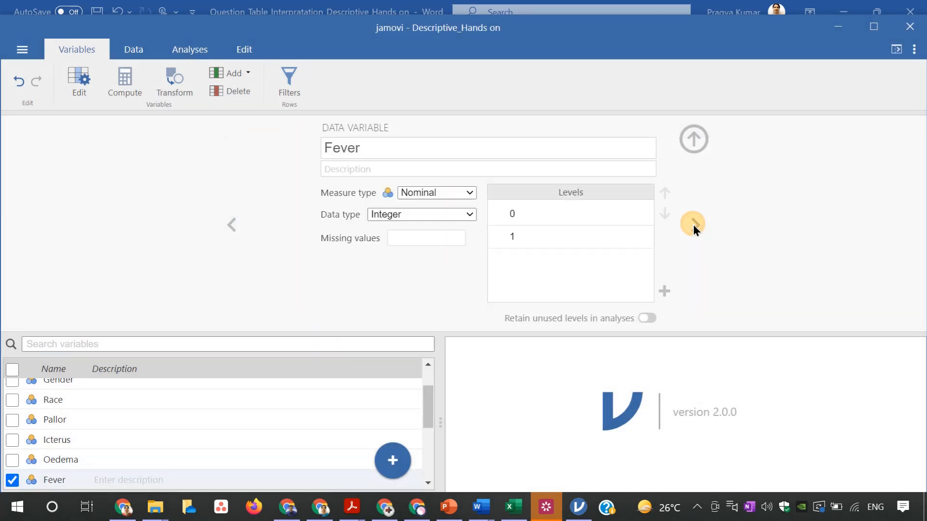
click(552, 209)
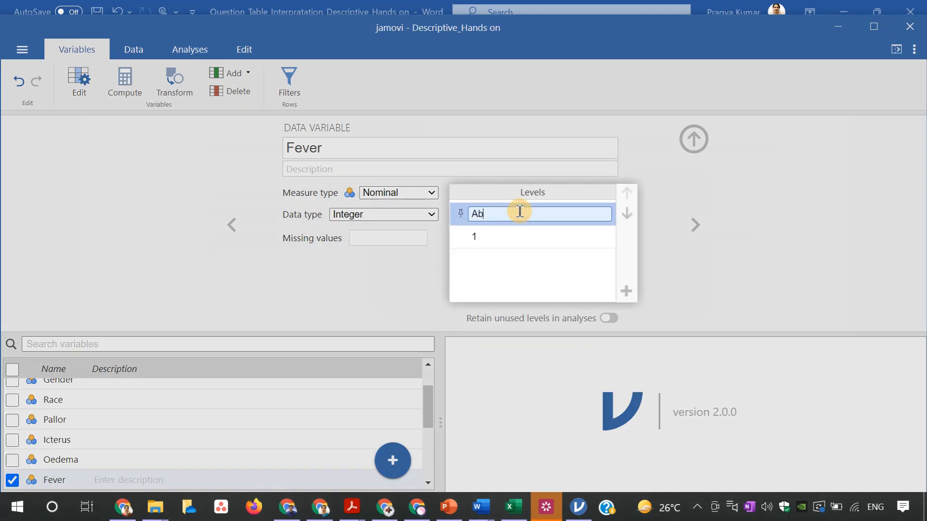
click(499, 236)
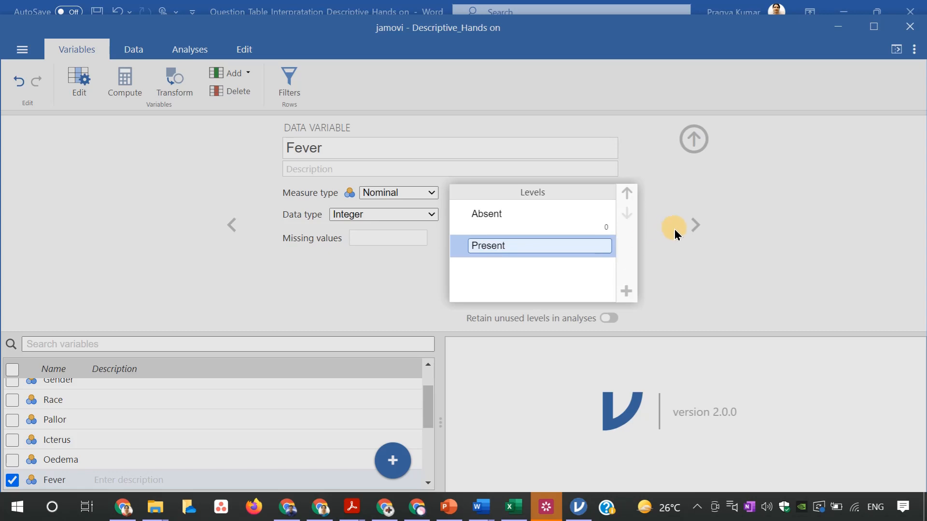
click(663, 291)
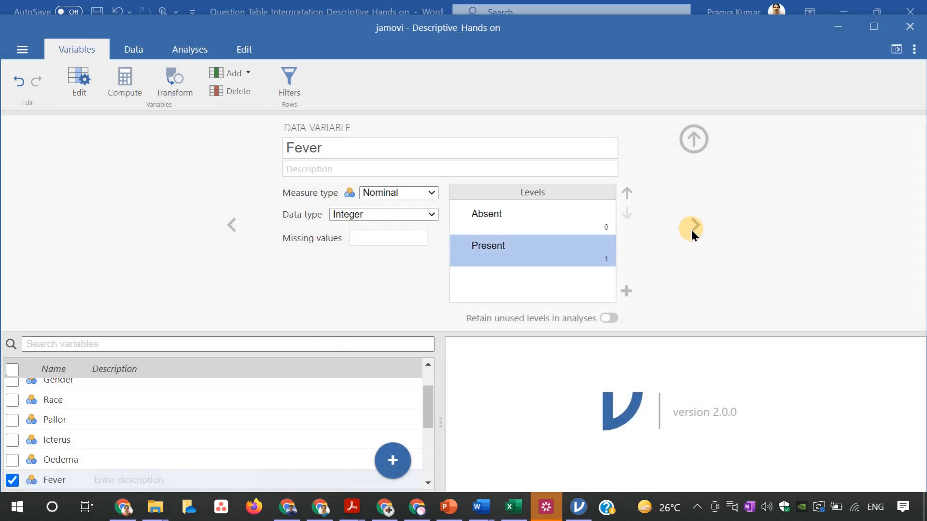
Skip past Cynosis without relabelling its levels and set the Potassium variable's measure type to Continuous
click(693, 228)
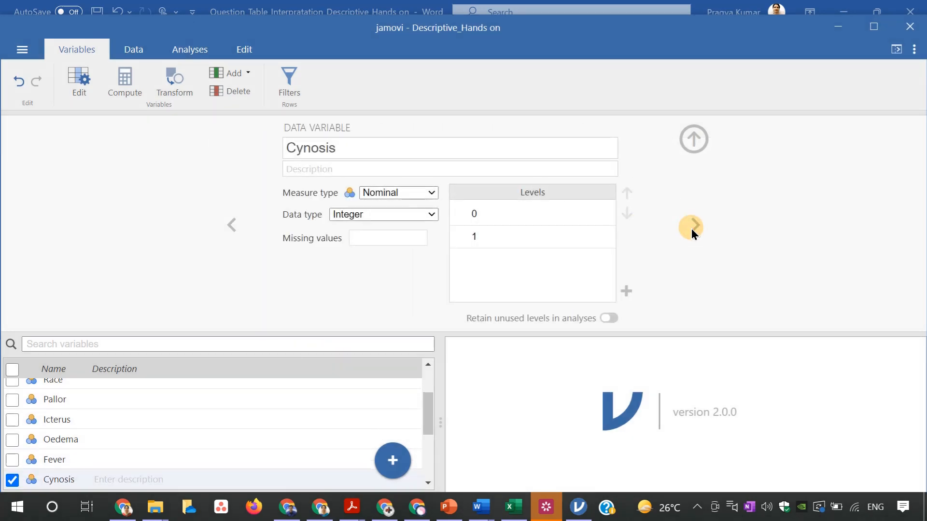
click(494, 216)
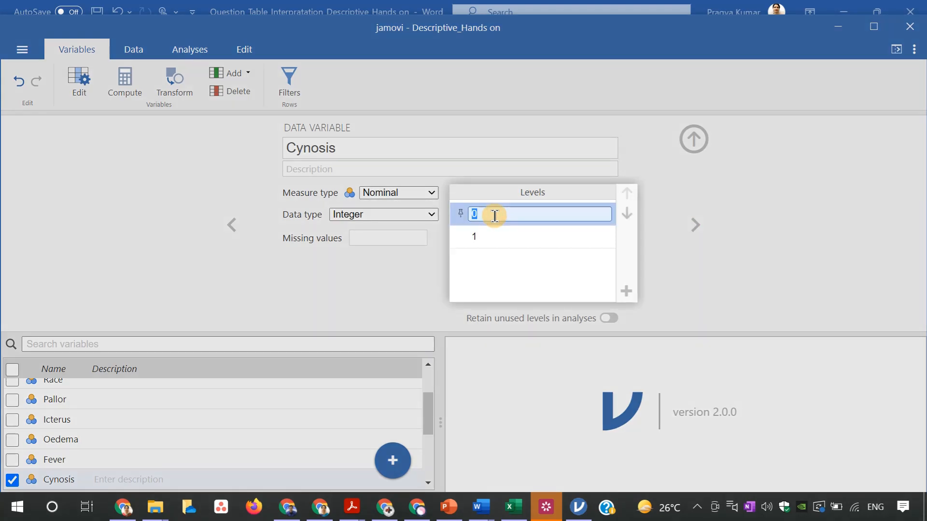
click(693, 228)
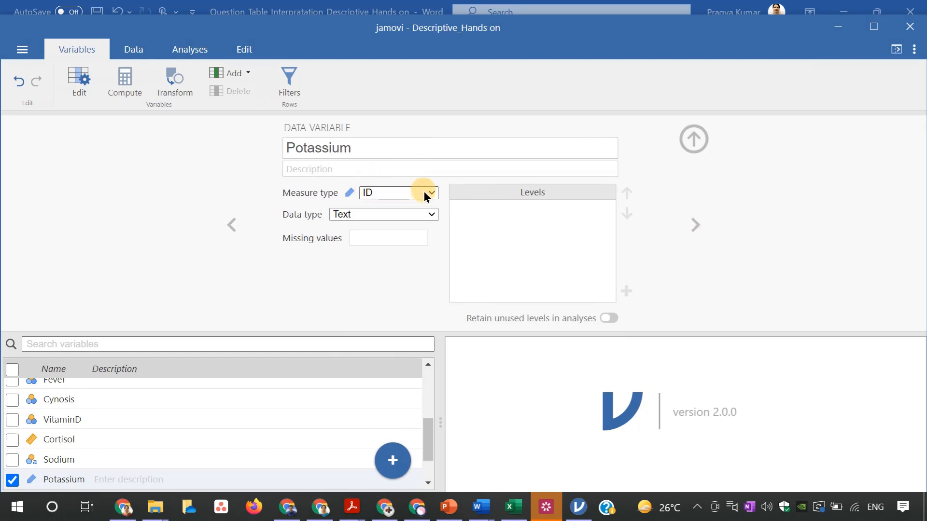
click(431, 194)
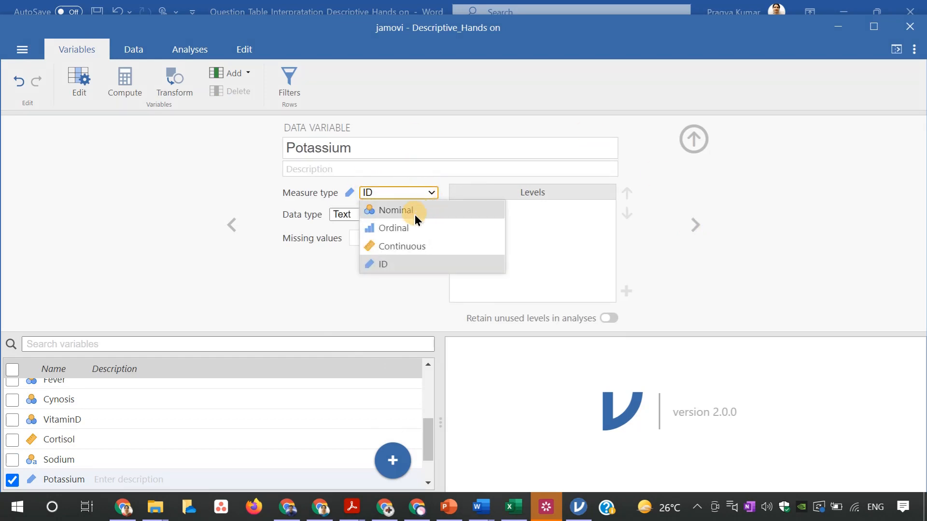
click(412, 247)
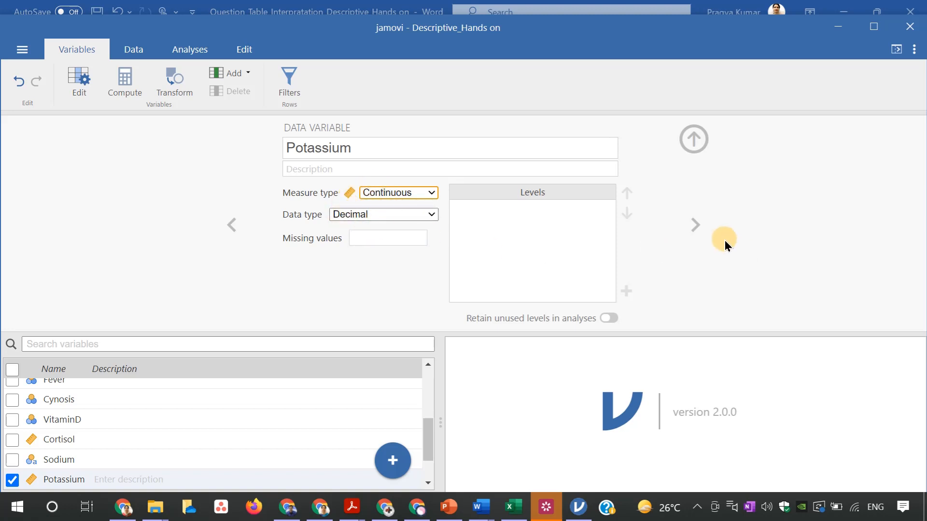
click(695, 225)
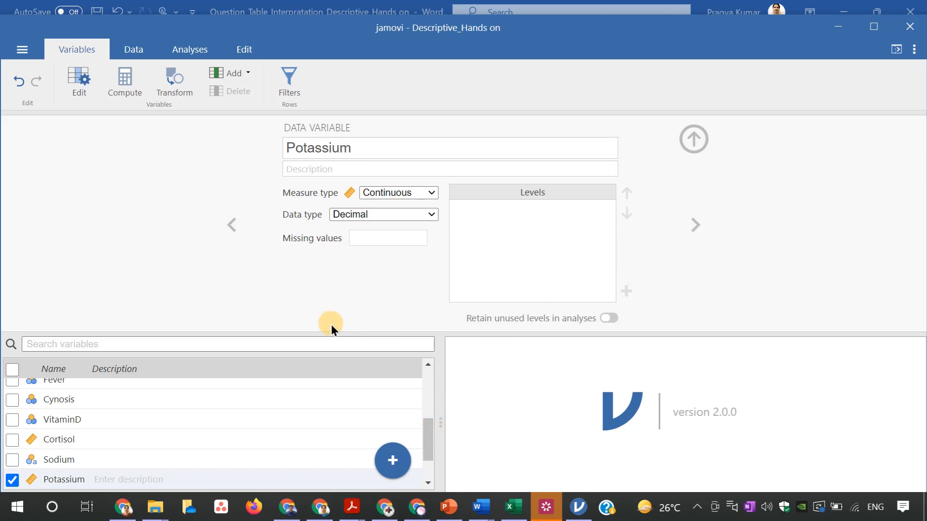
Go back to the Sodium variable and set its measure type to Continuous
click(231, 224)
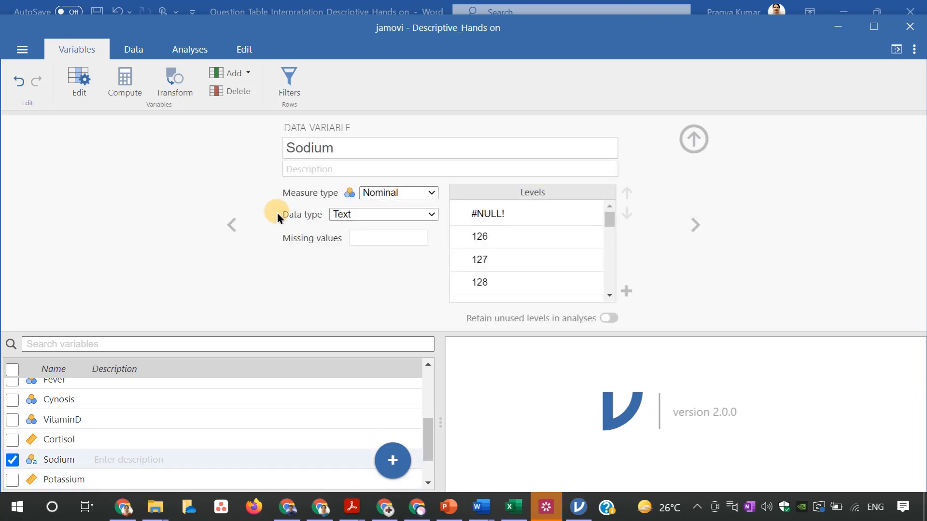
key(Down)
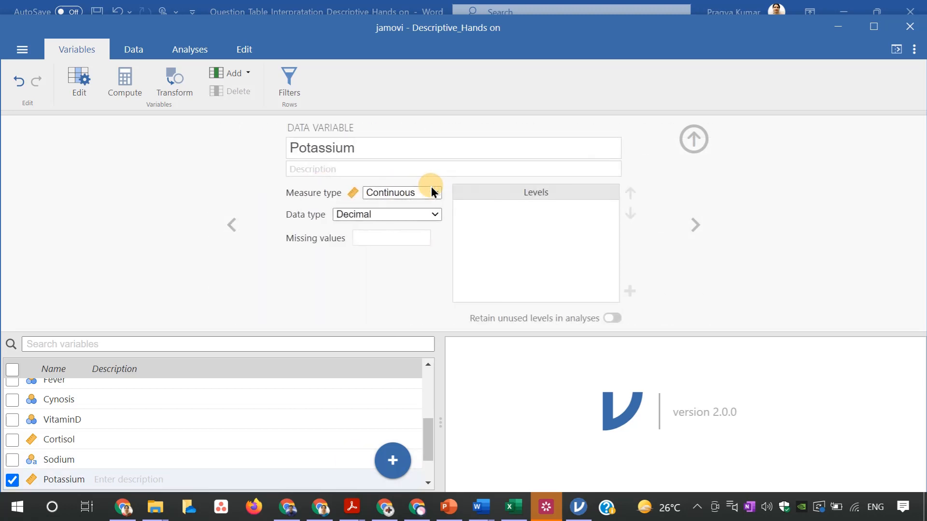
click(232, 224)
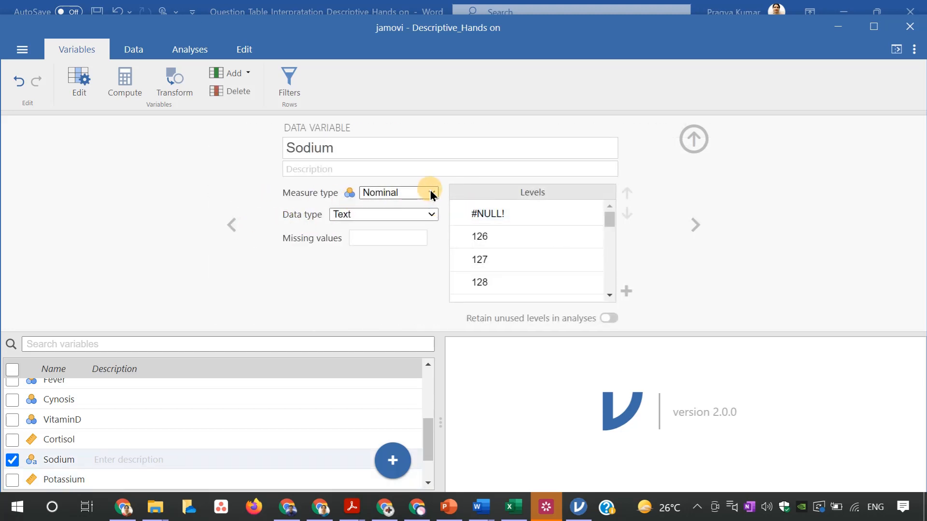
click(431, 194)
click(398, 244)
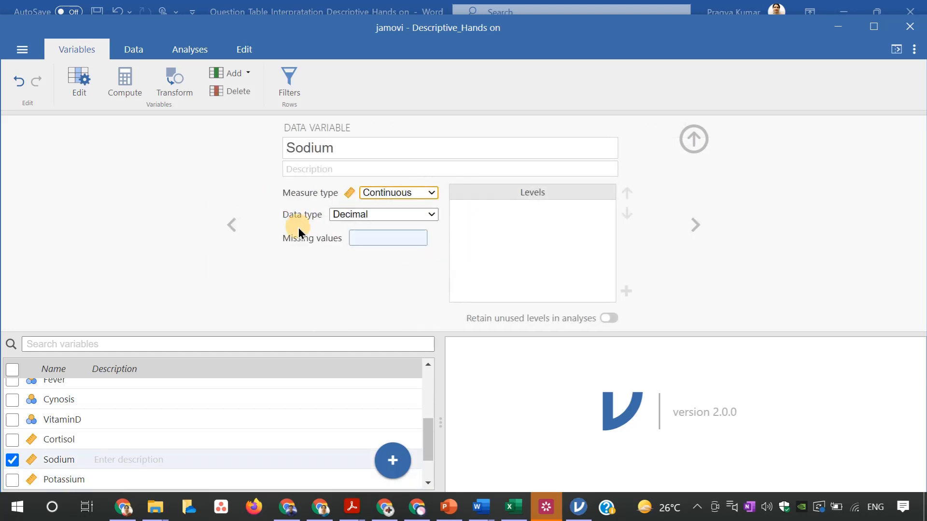
Set the VitaminD variable's measure type to Continuous and its data type to Decimal
click(233, 223)
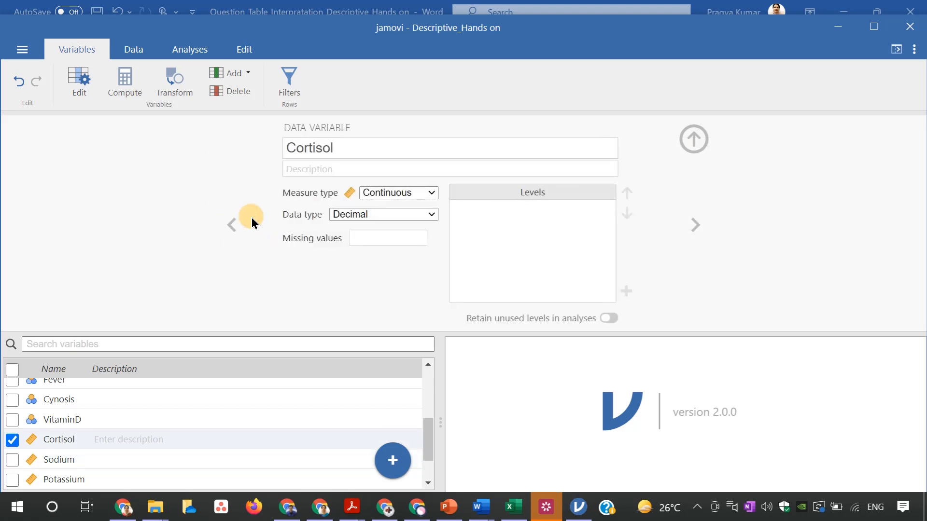
click(227, 222)
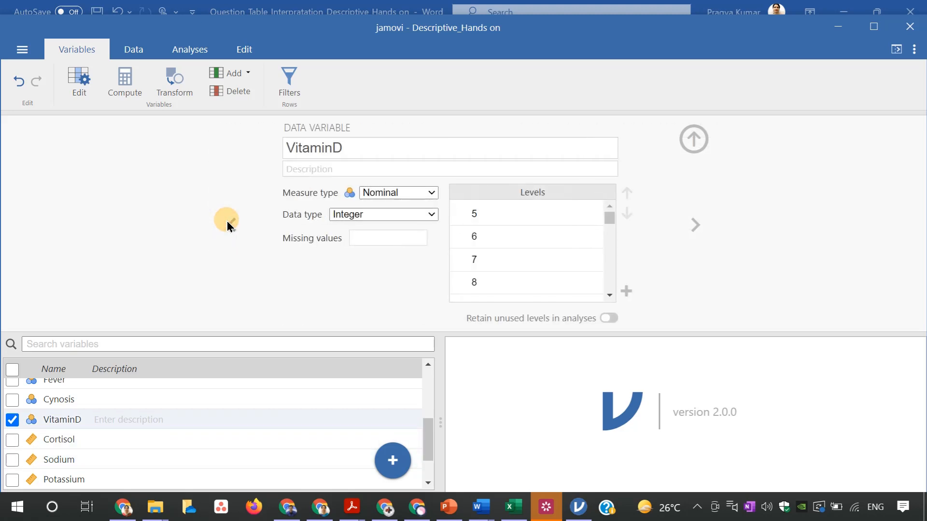
click(431, 193)
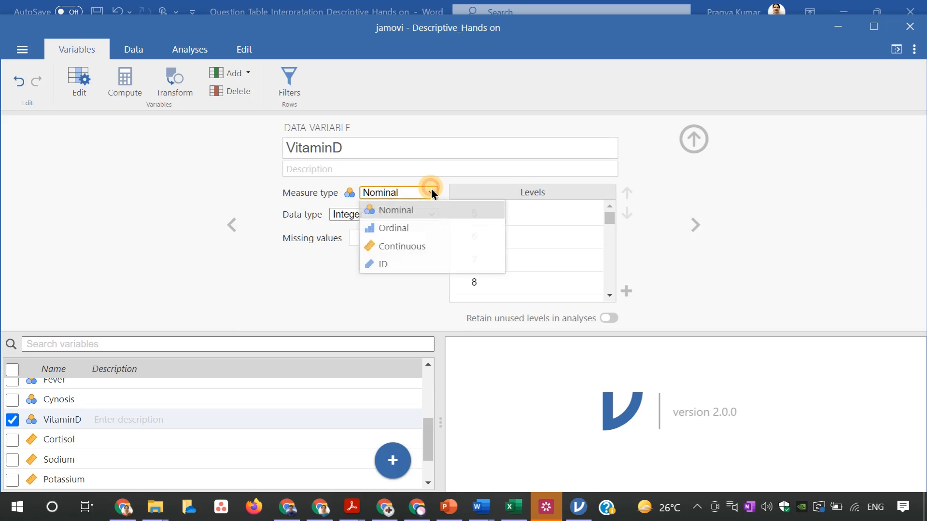
click(397, 248)
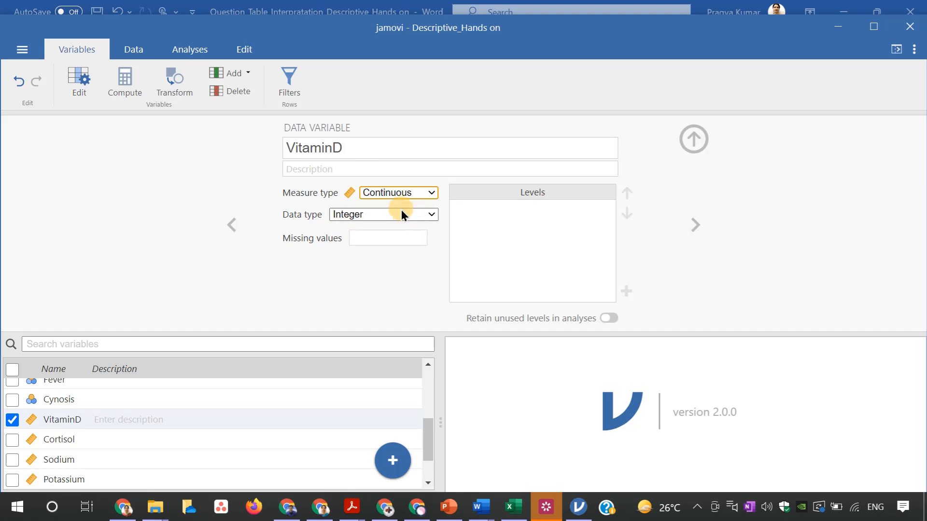
click(432, 215)
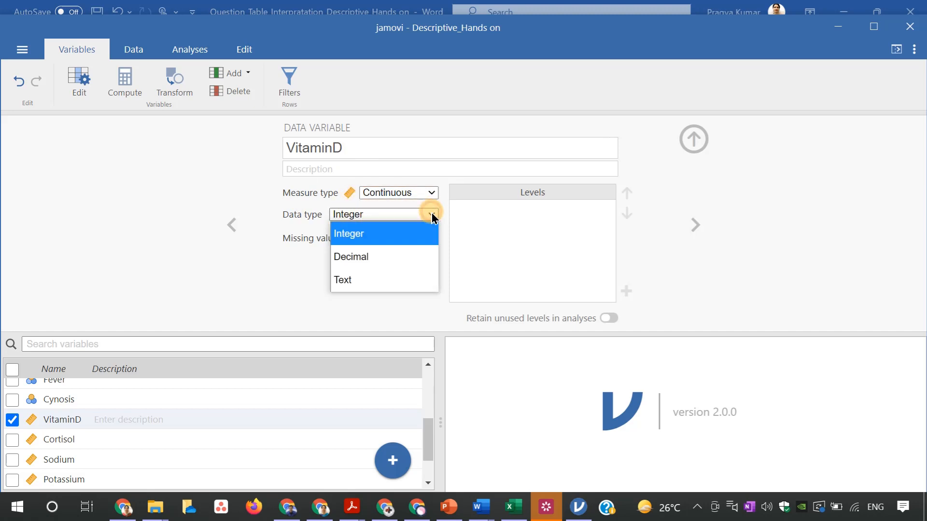
click(349, 261)
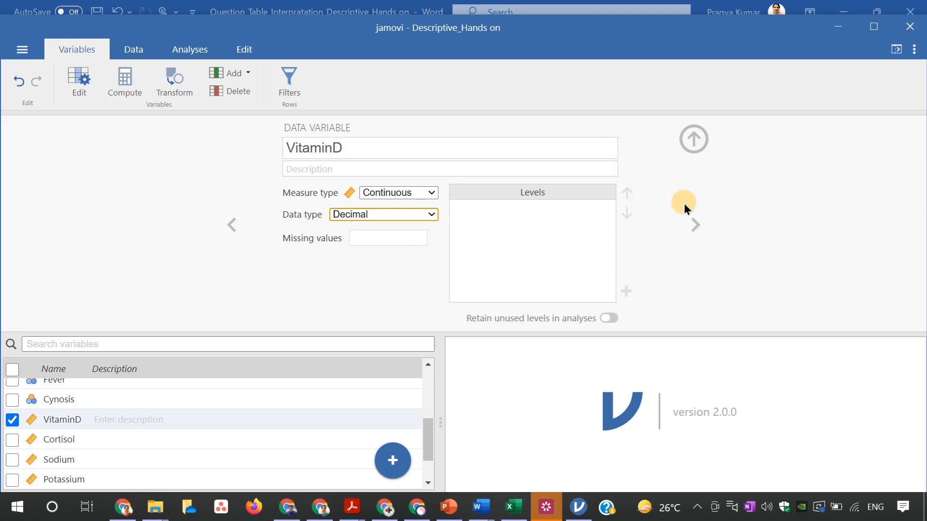
Close the variable settings and review the variables' columns across the data sheet
click(690, 138)
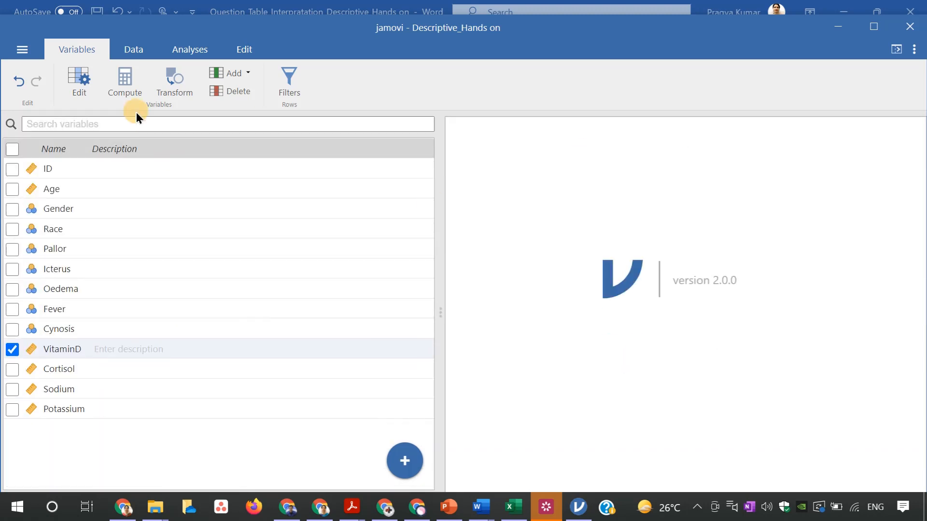
click(134, 50)
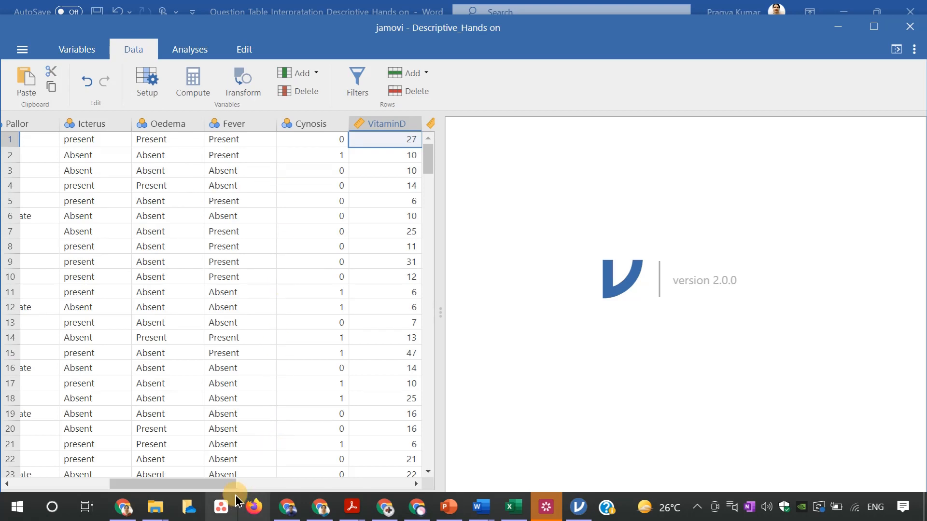
drag(229, 486, 246, 487)
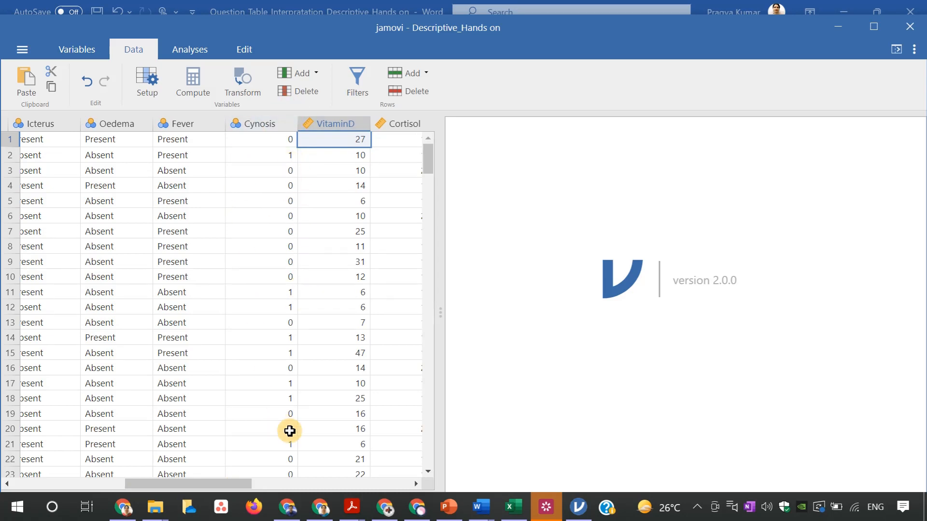
drag(250, 489, 128, 463)
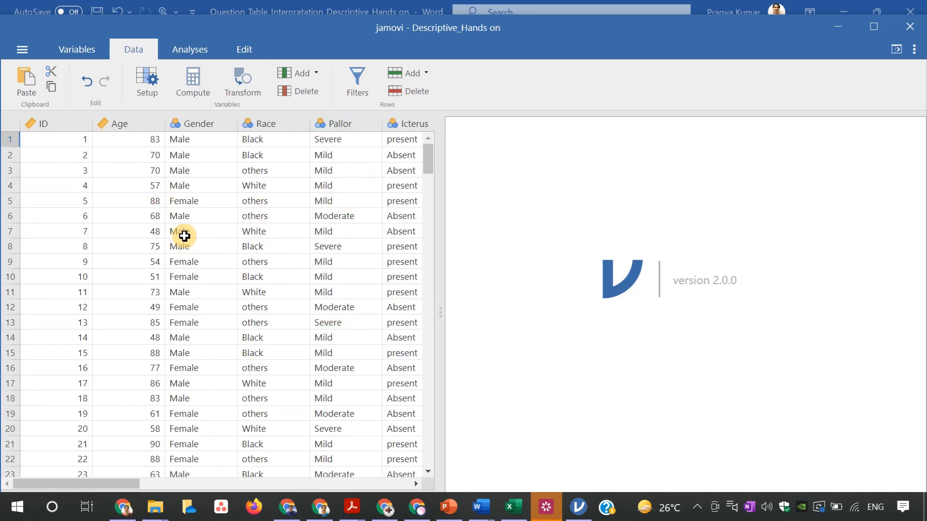
Start a new Descriptives analysis from the Exploration analyses
click(195, 48)
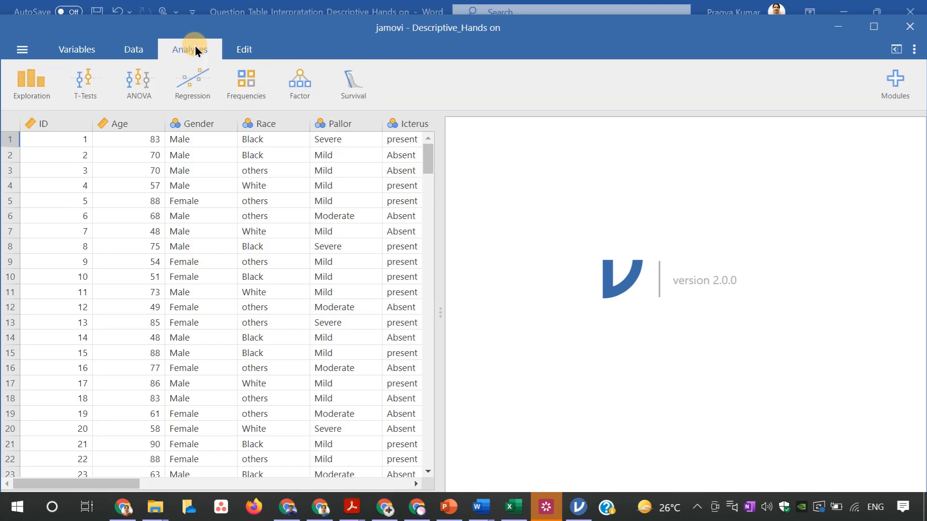
click(31, 91)
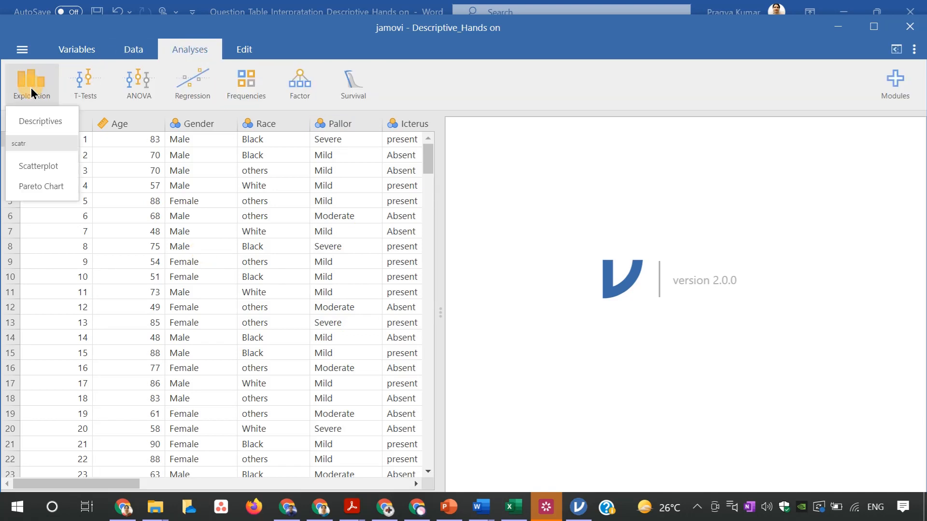
click(30, 120)
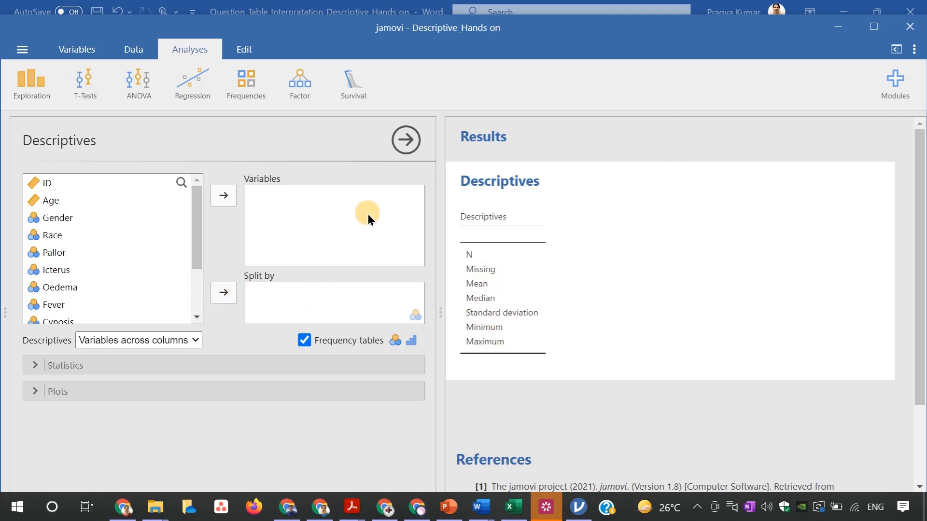
Exclude the mean and median from the central tendency statistics of the Descriptives analysis
click(37, 369)
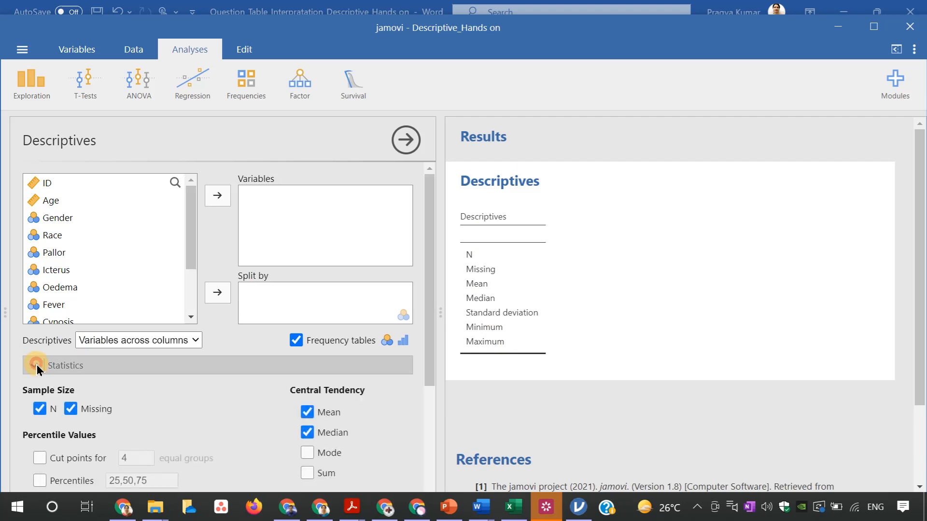
click(296, 418)
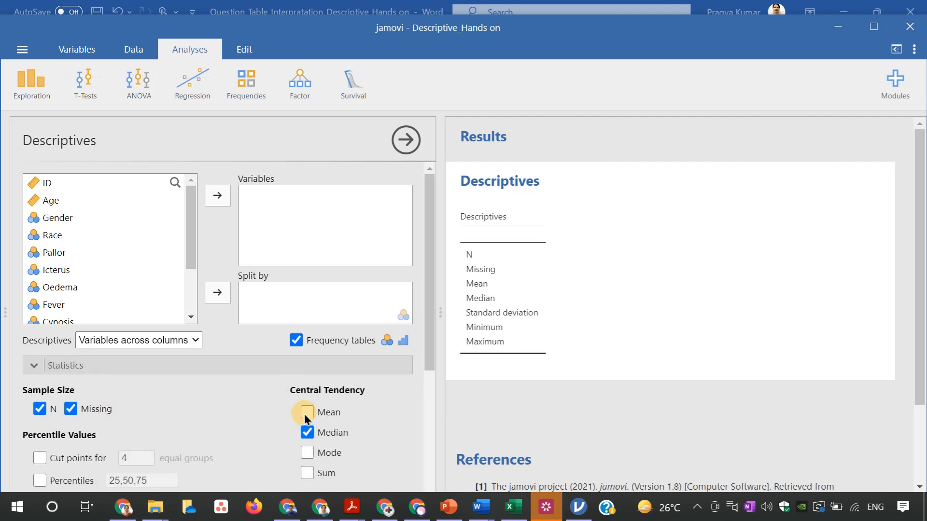
click(306, 434)
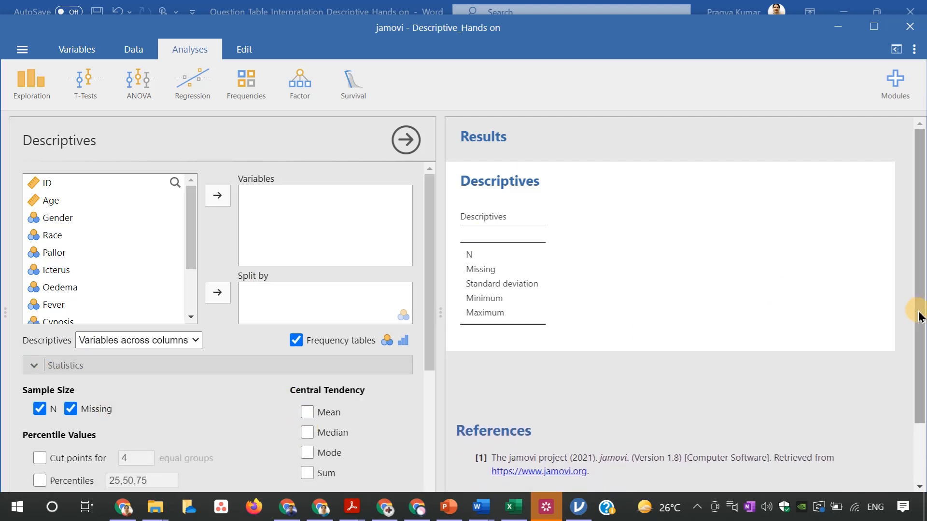
Exclude the minimum, maximum and standard deviation from the dispersion statistics of the Descriptives analysis
drag(916, 311, 916, 332)
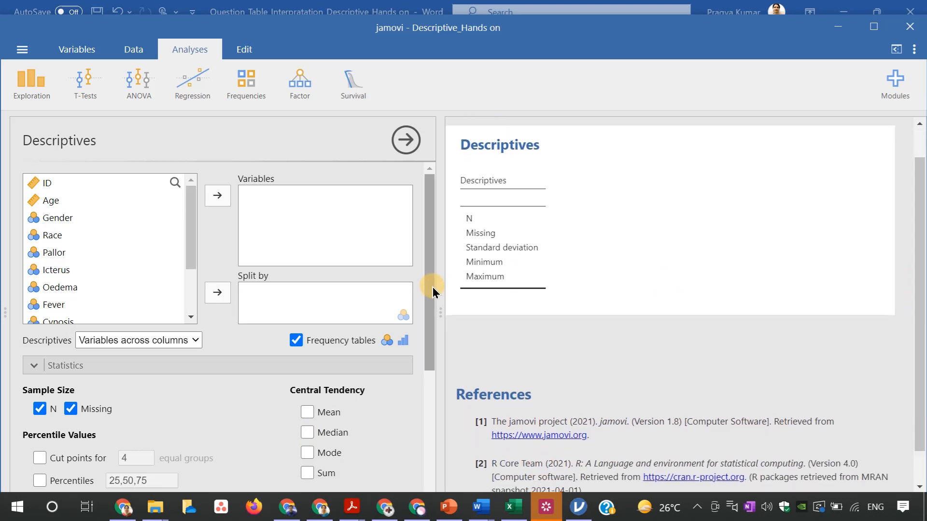
drag(430, 290, 430, 368)
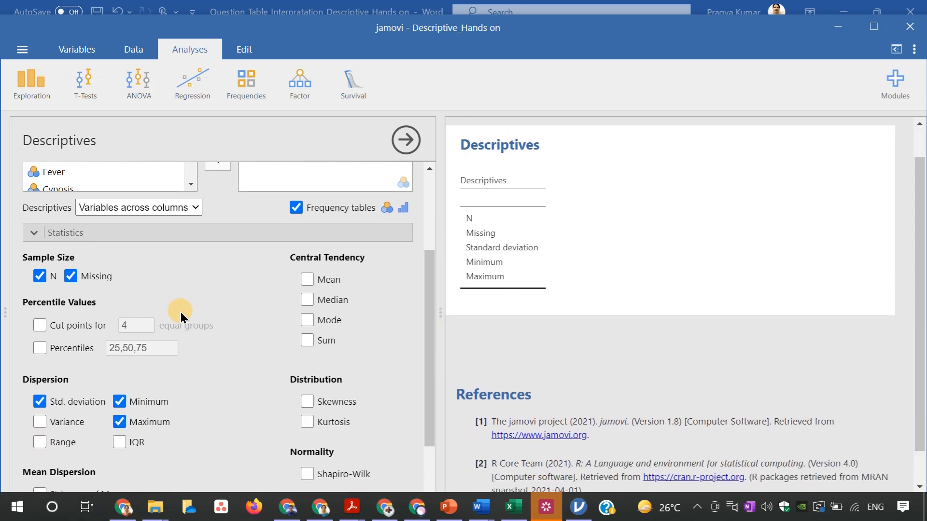
click(119, 402)
click(120, 422)
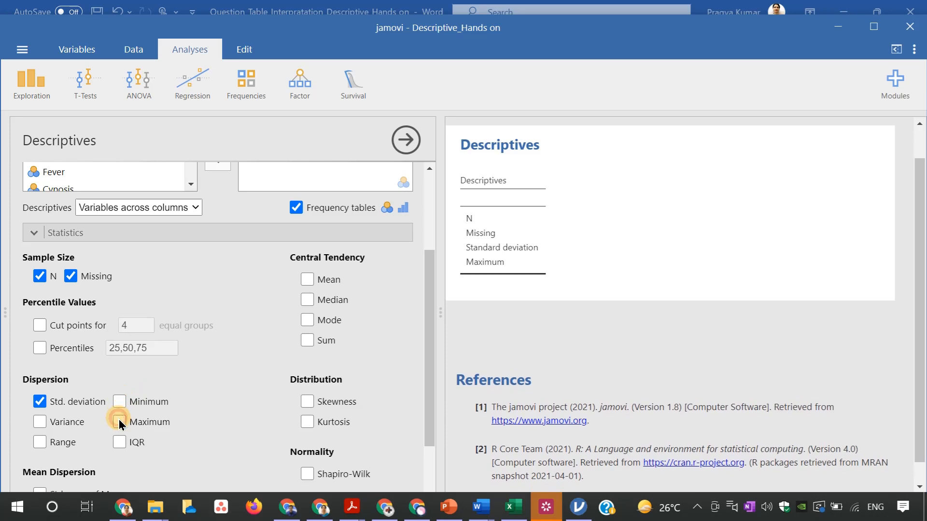
click(40, 403)
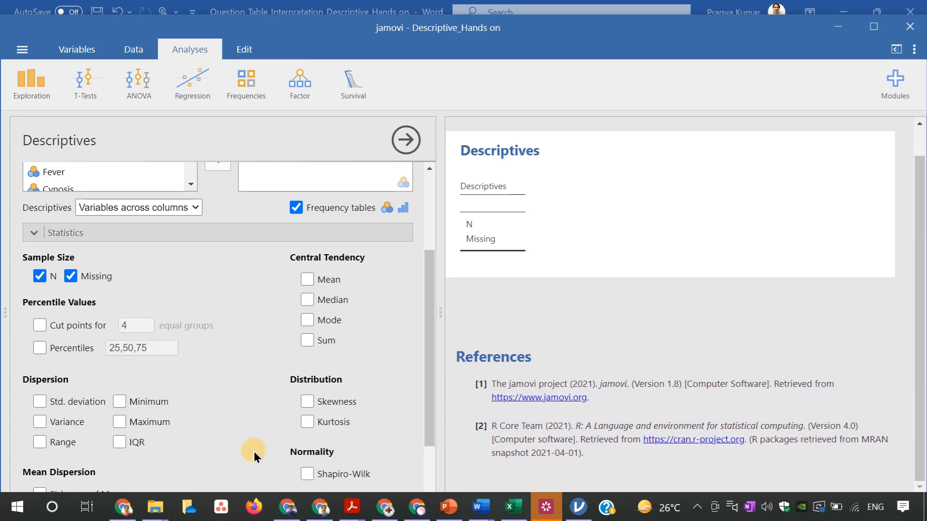
Add the Gender, Race, Pallor, Icterus, Oedema, Fever and Cynosis variables to the Descriptives analysis
drag(432, 313, 429, 296)
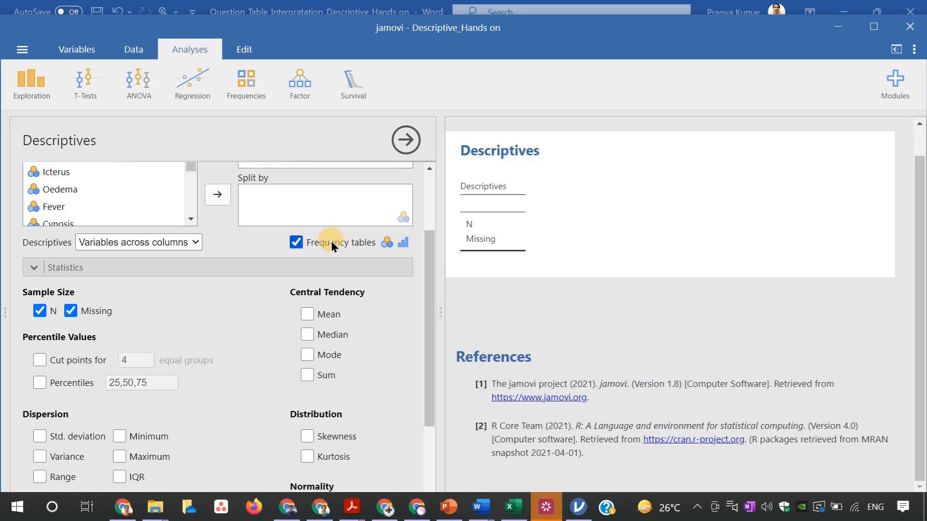
drag(429, 355, 425, 294)
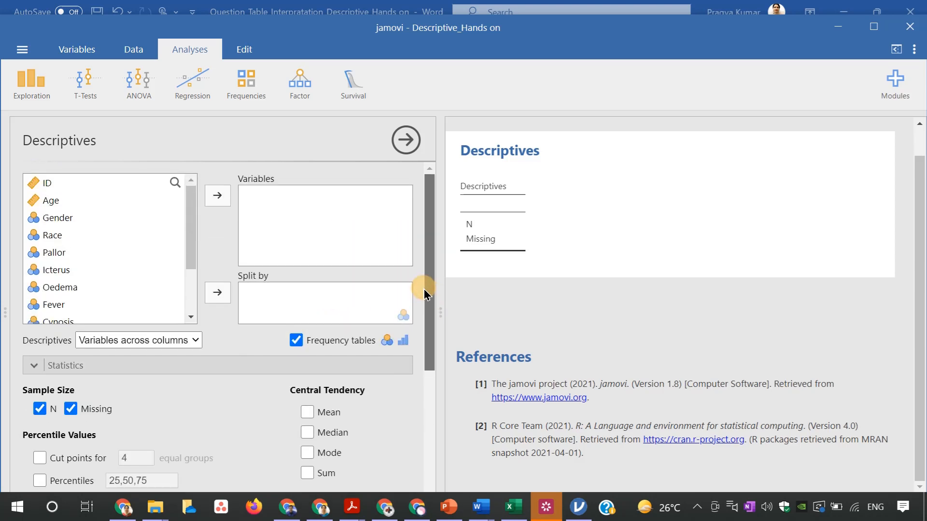
click(47, 225)
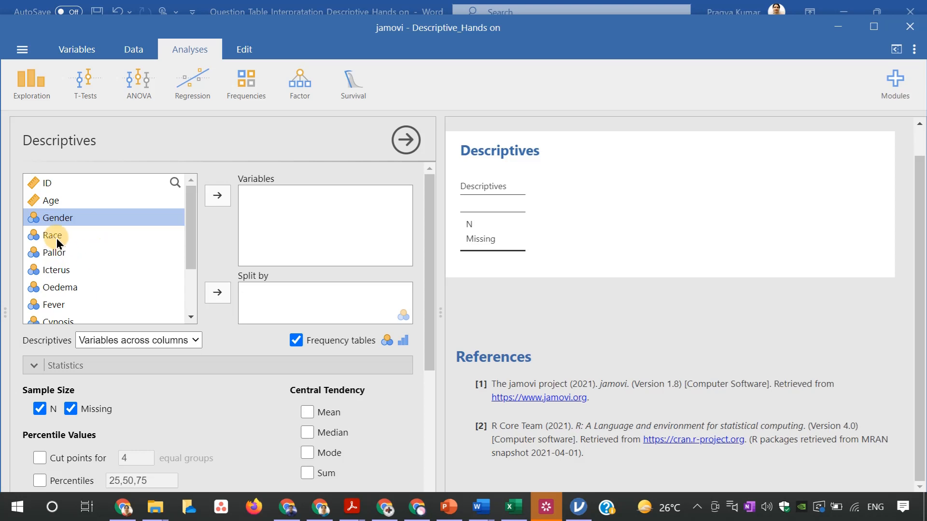
ctrl+click(56, 238)
ctrl+click(57, 252)
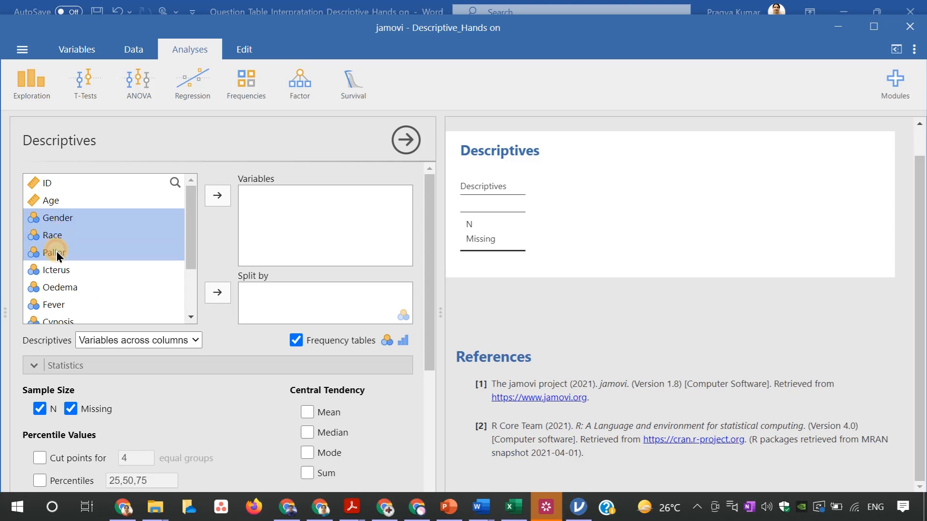
ctrl+click(57, 272)
ctrl+click(60, 289)
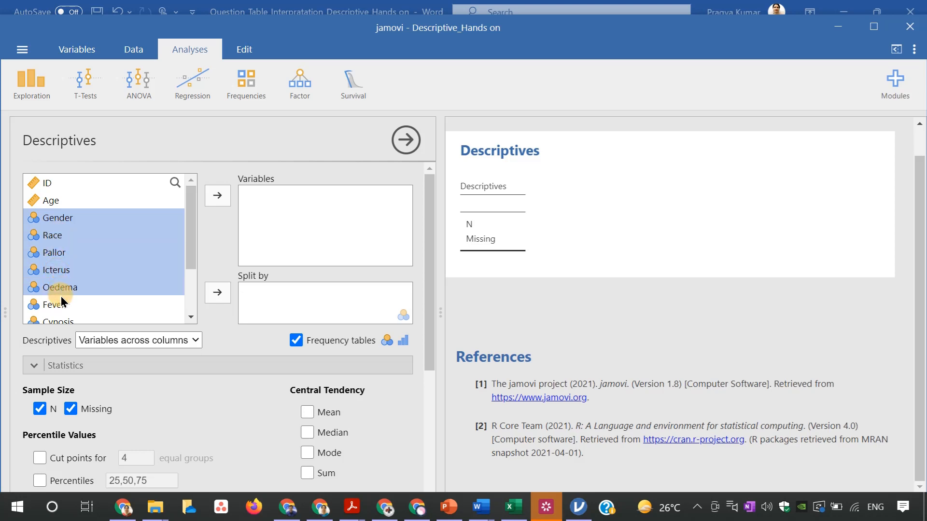
ctrl+click(61, 306)
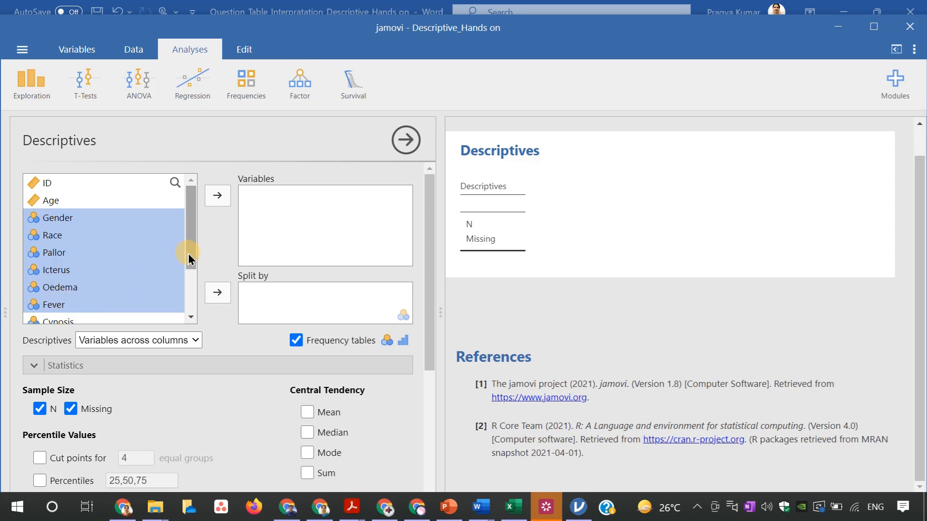
drag(189, 258, 183, 276)
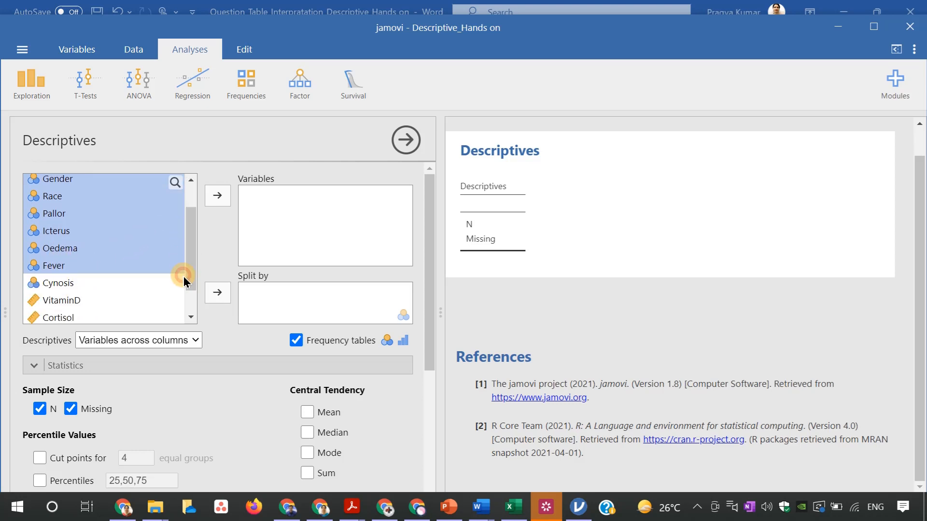
ctrl+click(80, 289)
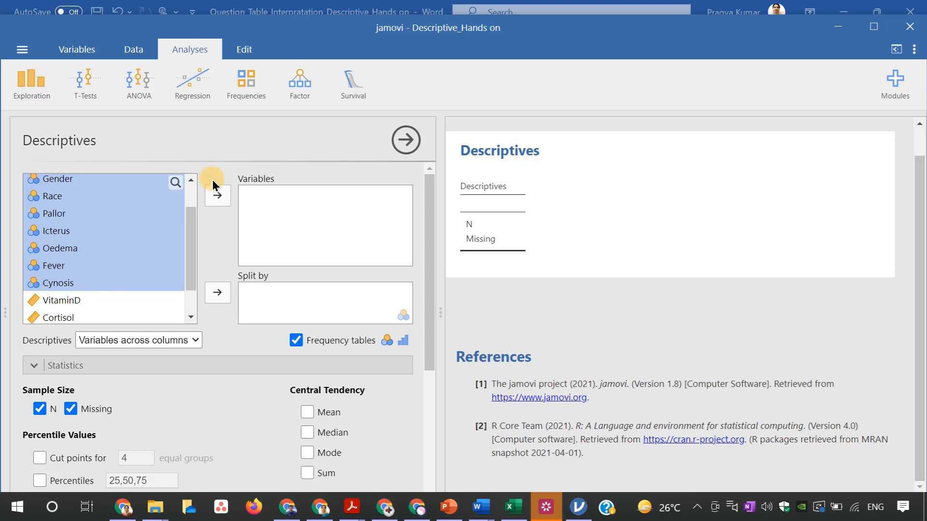
click(217, 195)
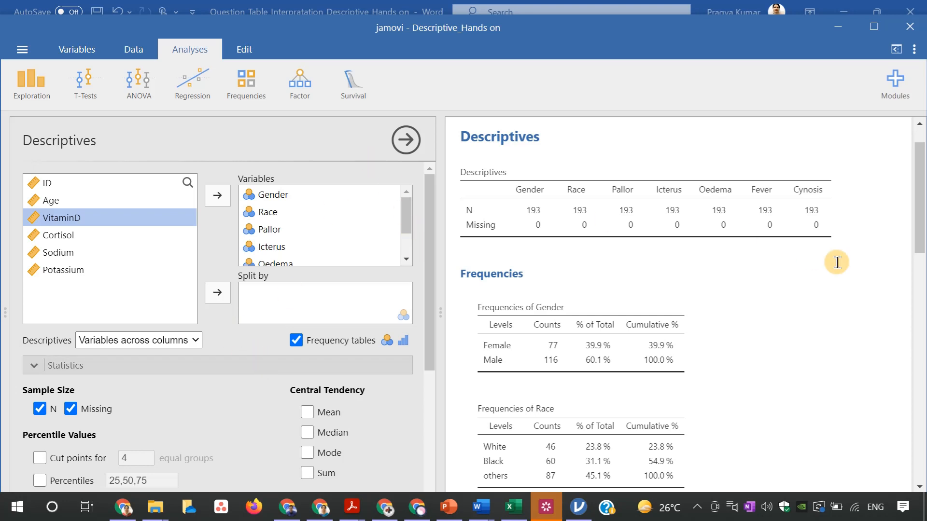
Review the frequency tables of the categorical variables and turn frequency tables off
drag(917, 237, 917, 265)
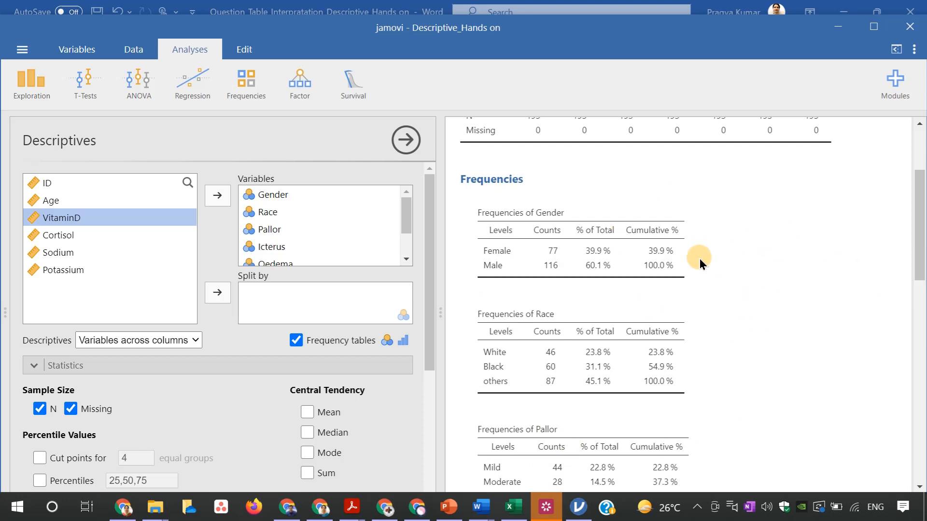
drag(915, 264, 917, 315)
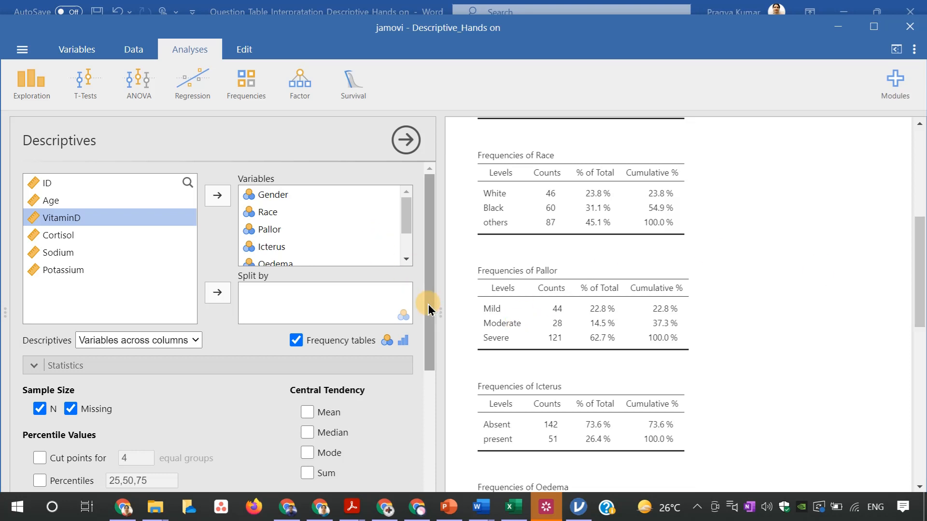
click(296, 341)
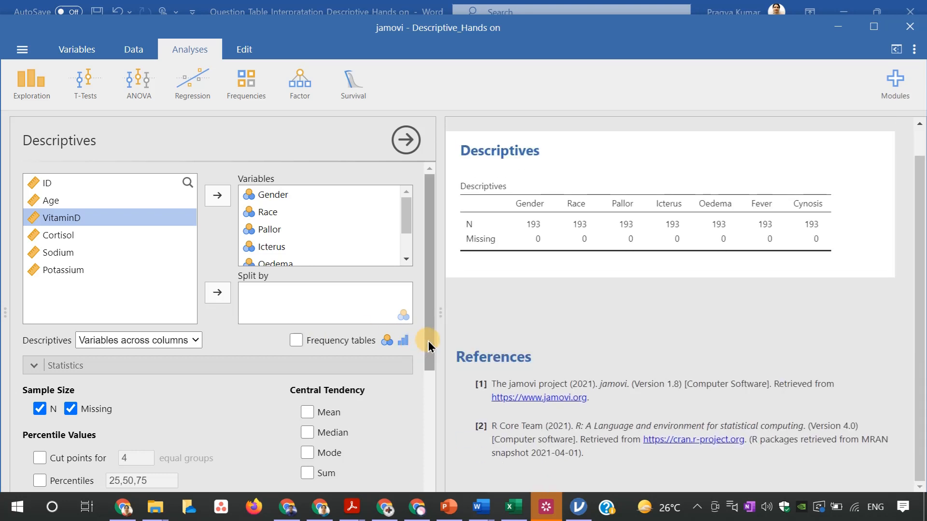
Include the mean, median, standard deviation, minimum and maximum in the Descriptives statistics
drag(429, 345, 424, 393)
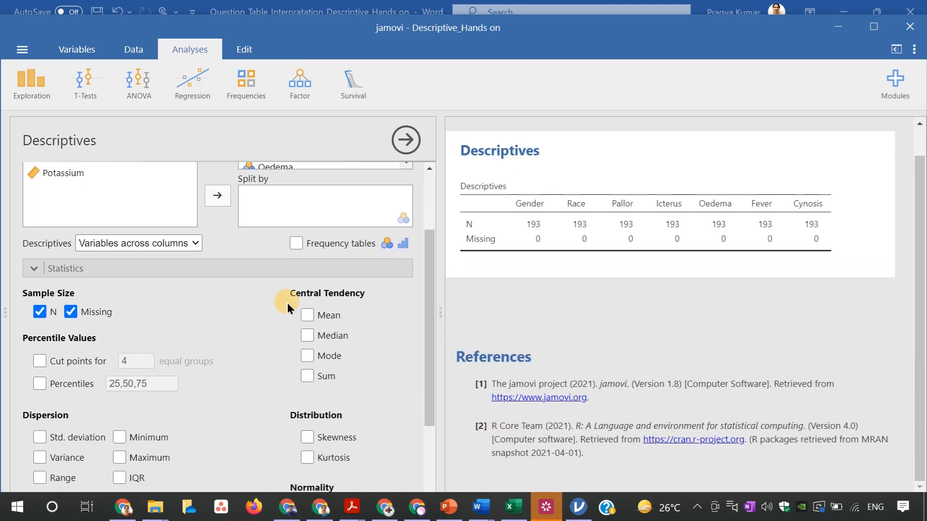
click(306, 315)
click(307, 336)
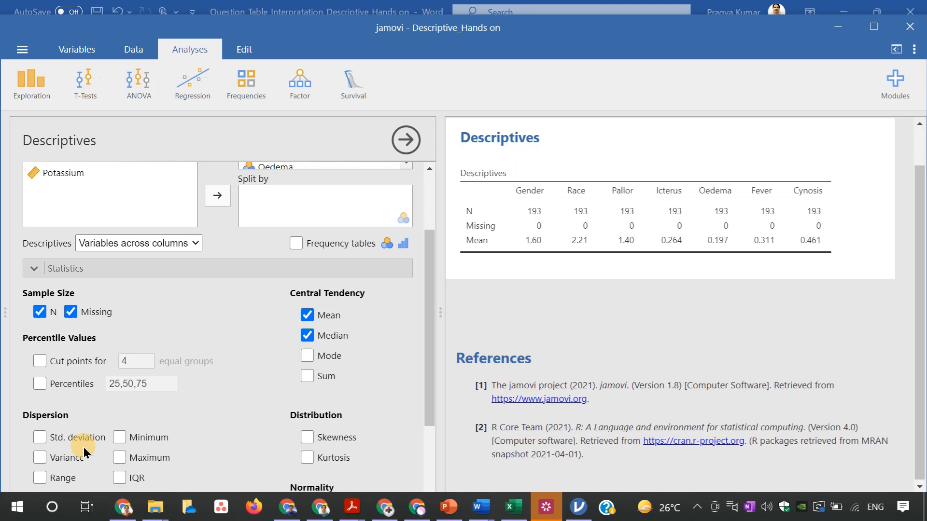
click(40, 438)
click(120, 437)
click(119, 457)
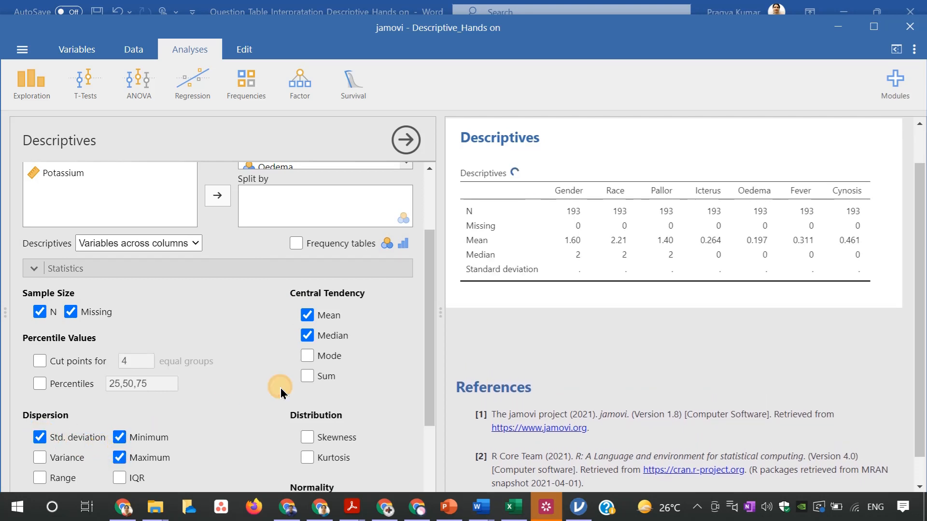
Remove all seven categorical variables, Gender through Cynosis, from the Descriptives analysis
drag(430, 384, 430, 406)
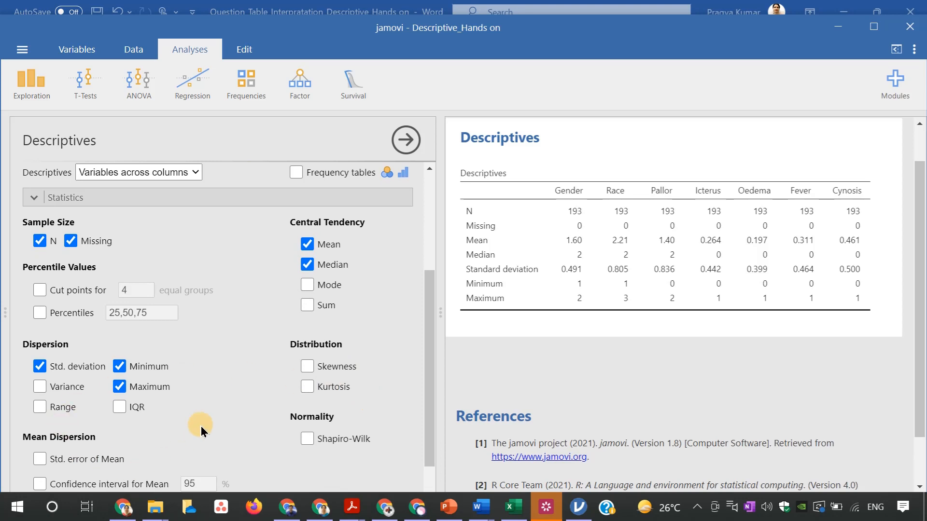
drag(422, 360, 427, 263)
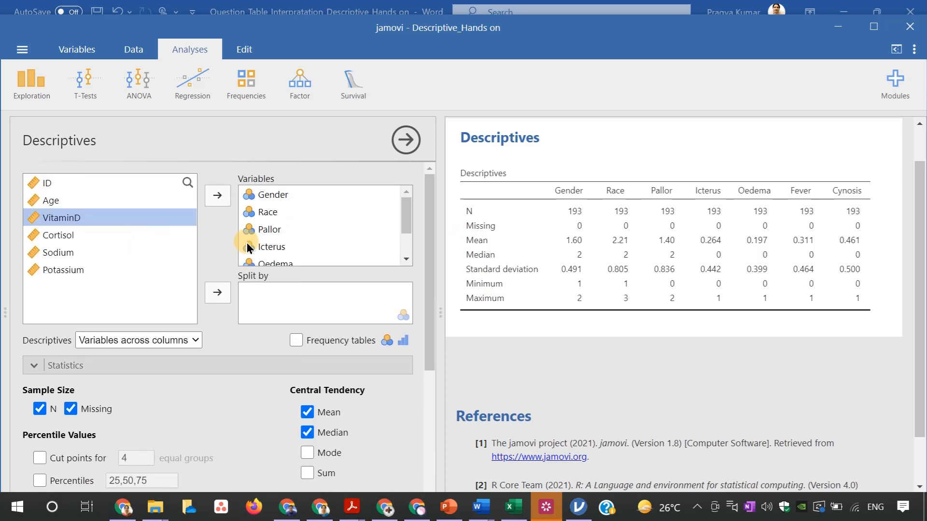
click(279, 195)
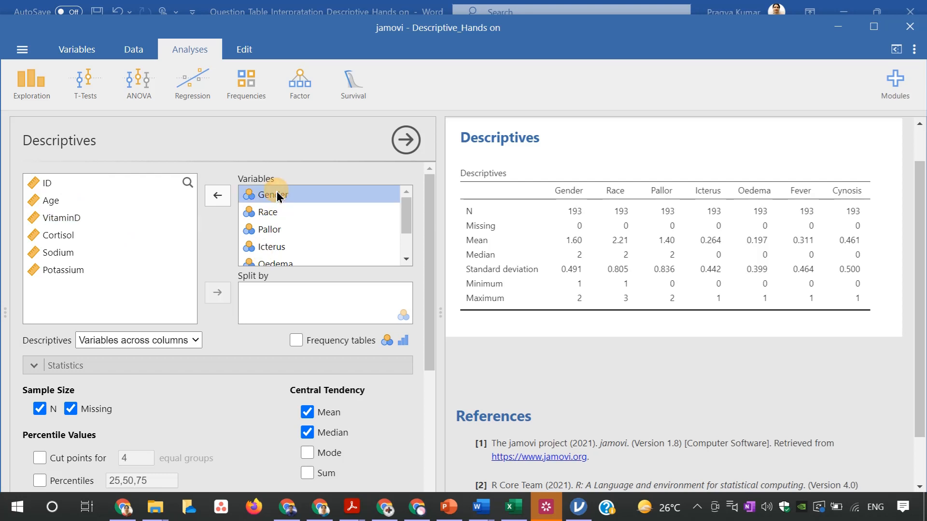
drag(279, 195, 275, 261)
click(222, 205)
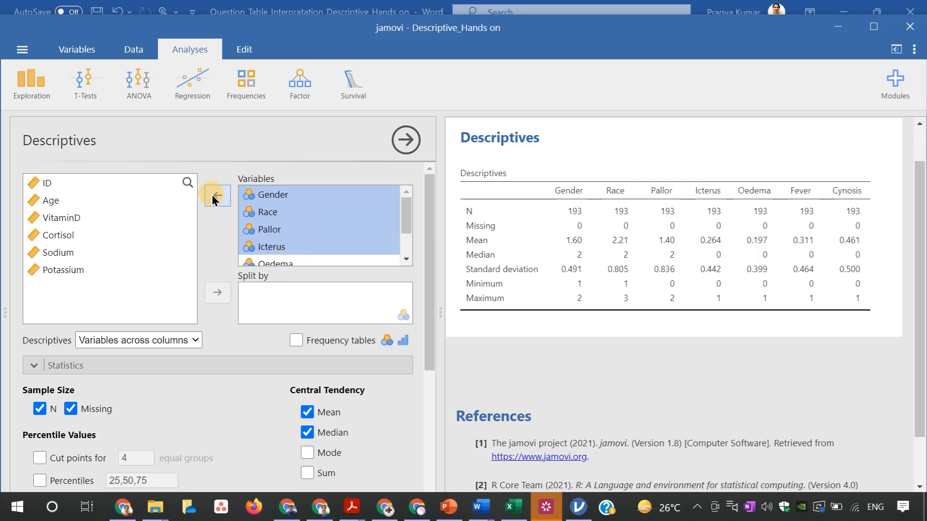
click(263, 202)
drag(263, 201, 240, 213)
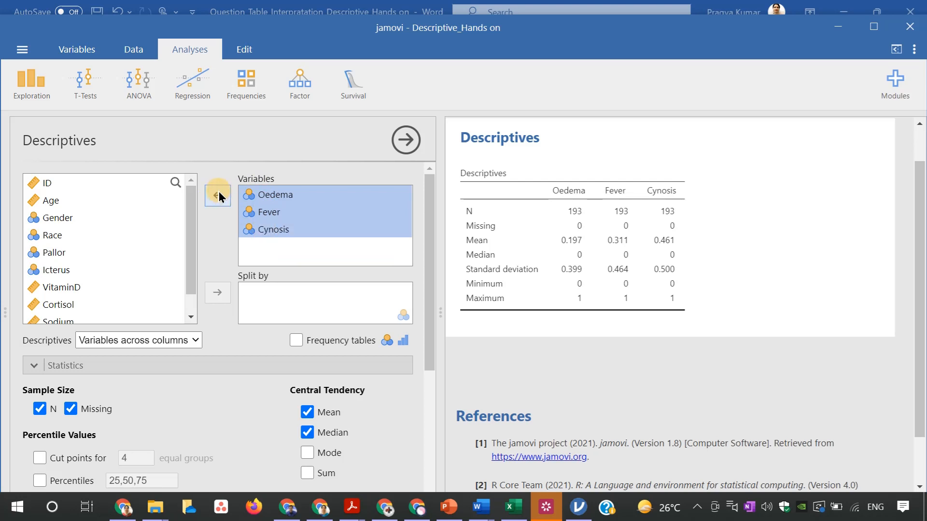
click(218, 196)
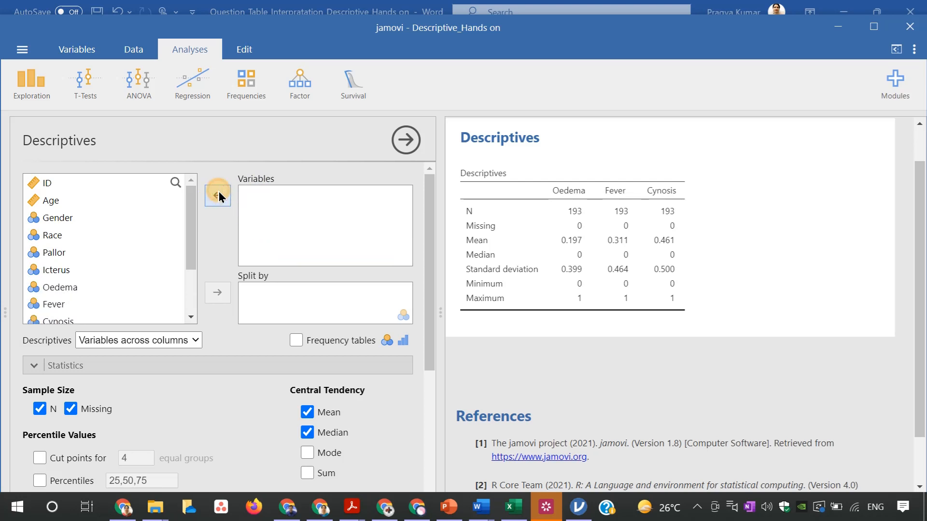
Add the continuous variables Age, VitaminD, Cortisol, Sodium and Potassium to the Descriptives analysis
click(53, 200)
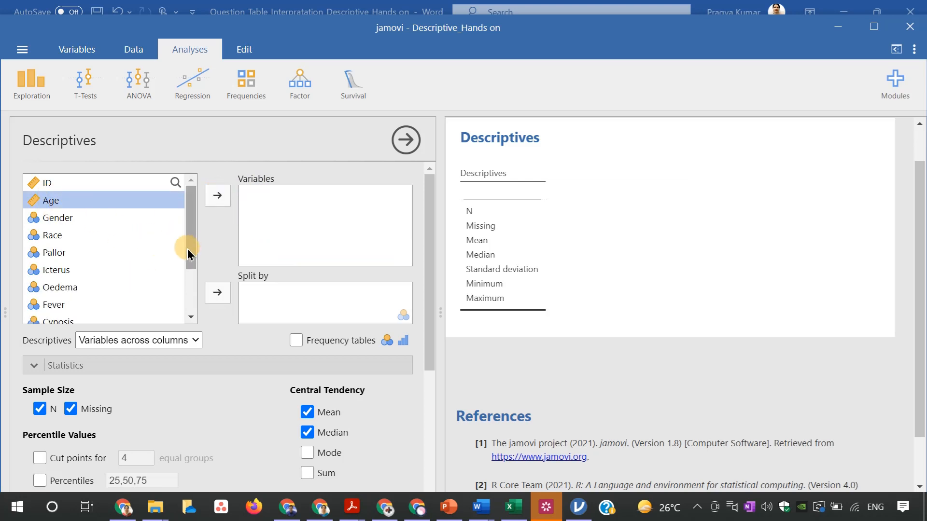
drag(188, 251, 187, 295)
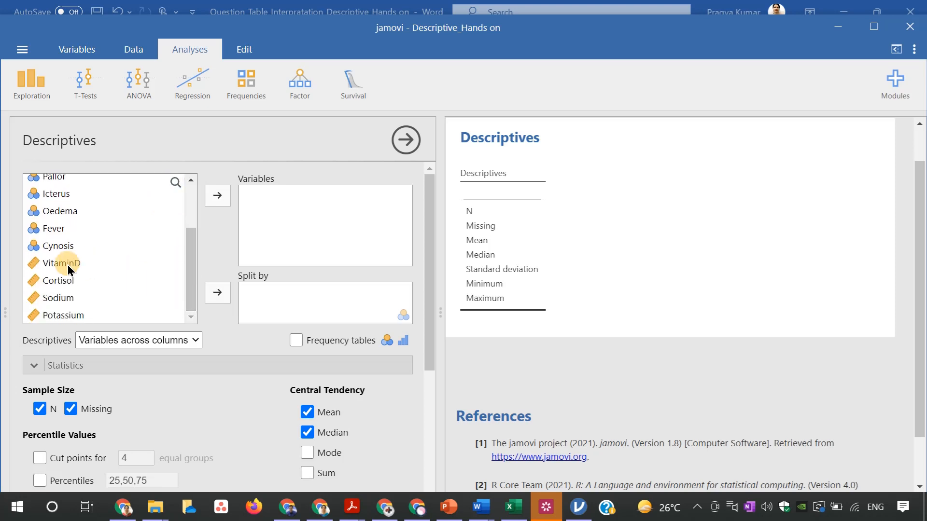
drag(64, 267, 68, 314)
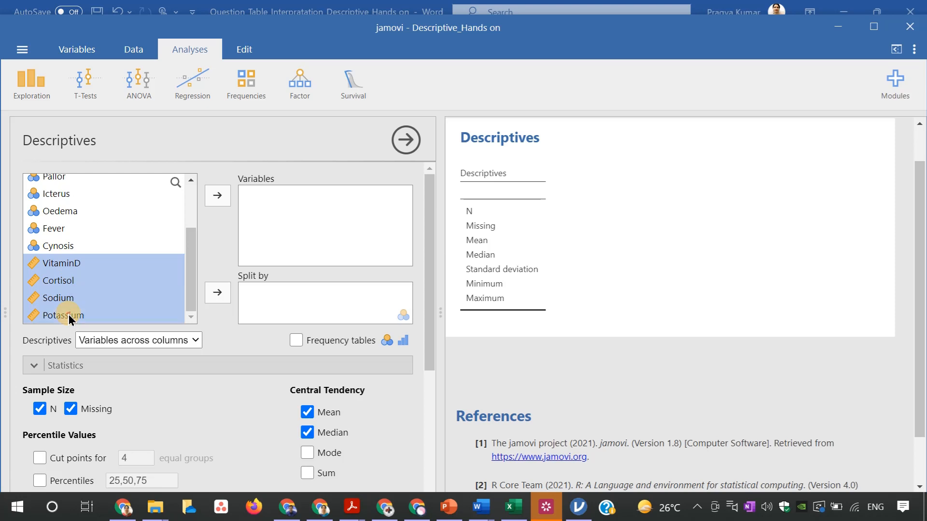
click(219, 198)
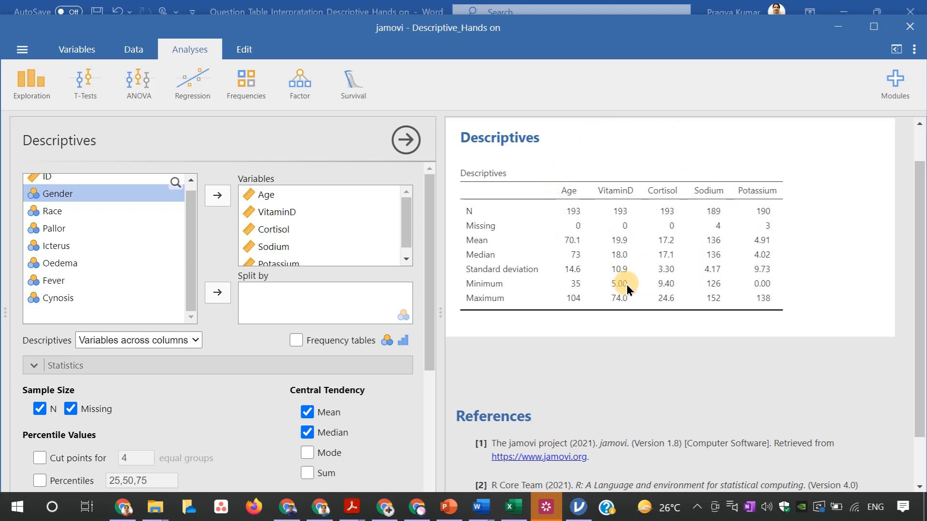
right_click(657, 217)
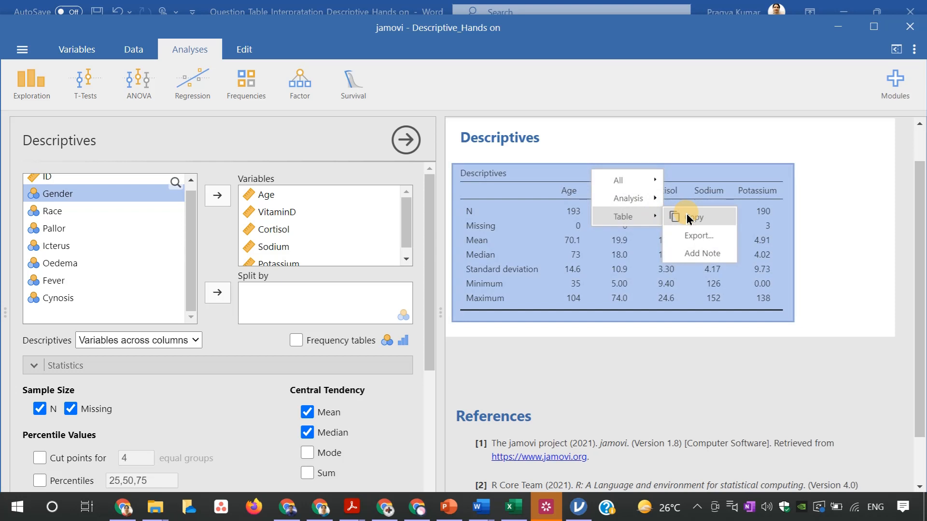
click(844, 245)
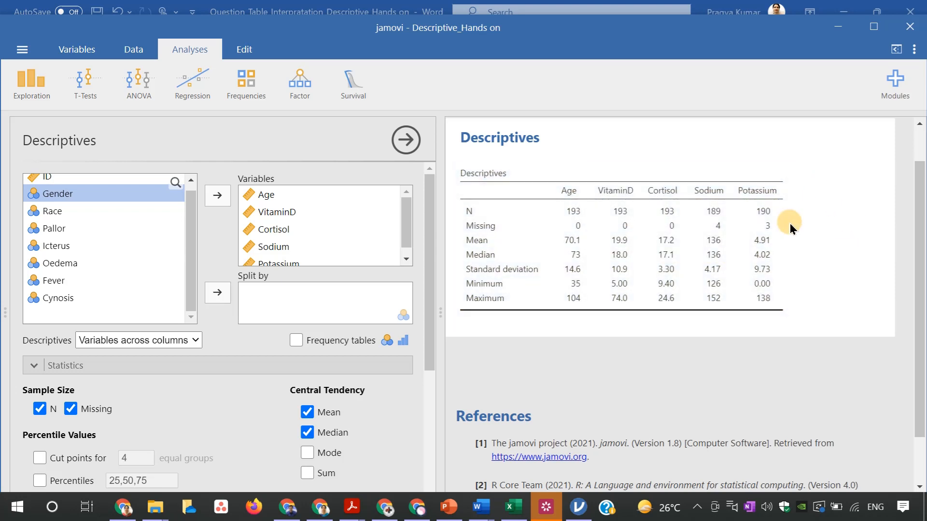